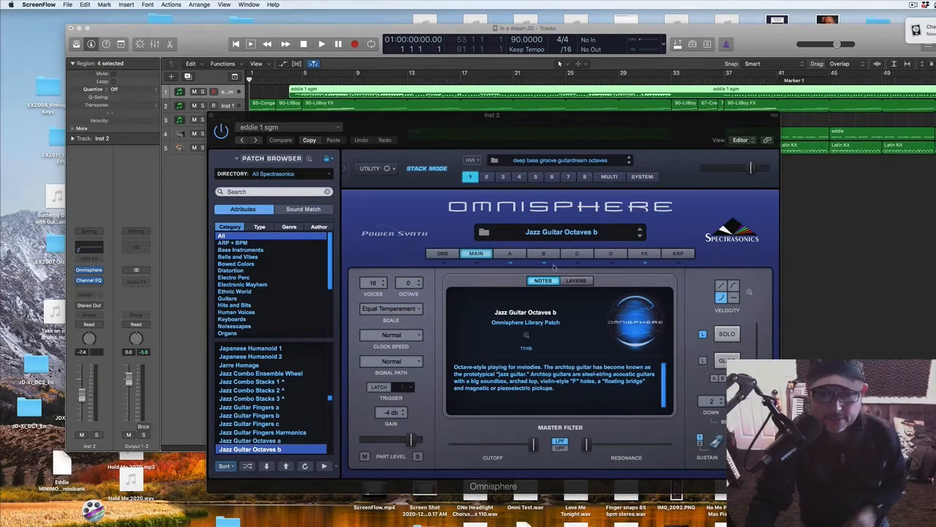
- Examine the multi's mixer, effects, live mode and stack mode pages in Omnisphere, finishing on the mixer page
{"action": "mouse_move", "coordinate": [385, 120]}
{"action": "left_mouse_down"}
{"action": "mouse_move", "coordinate": [520, 106]}
{"action": "mouse_move", "coordinate": [332, 141]}
{"action": "mouse_move", "coordinate": [386, 125]}
{"action": "left_mouse_up"}
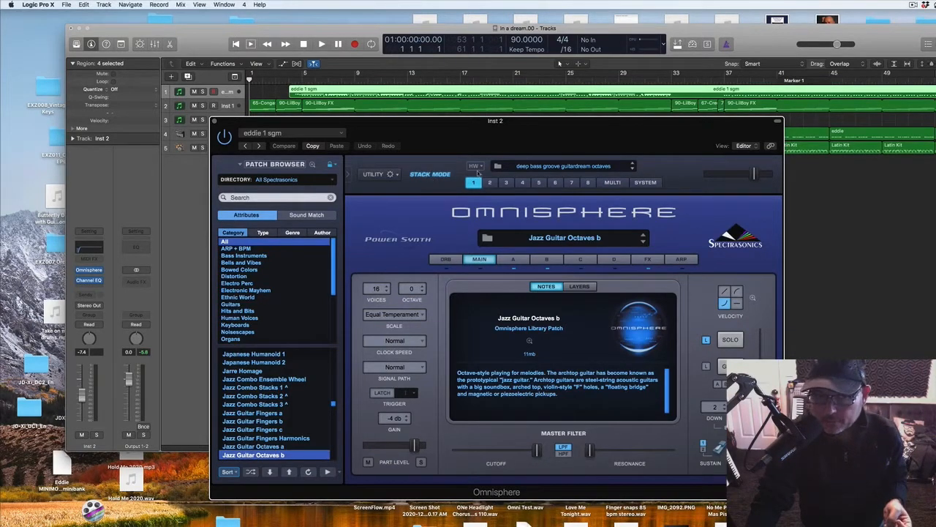
{"action": "left_click", "coordinate": [613, 183]}
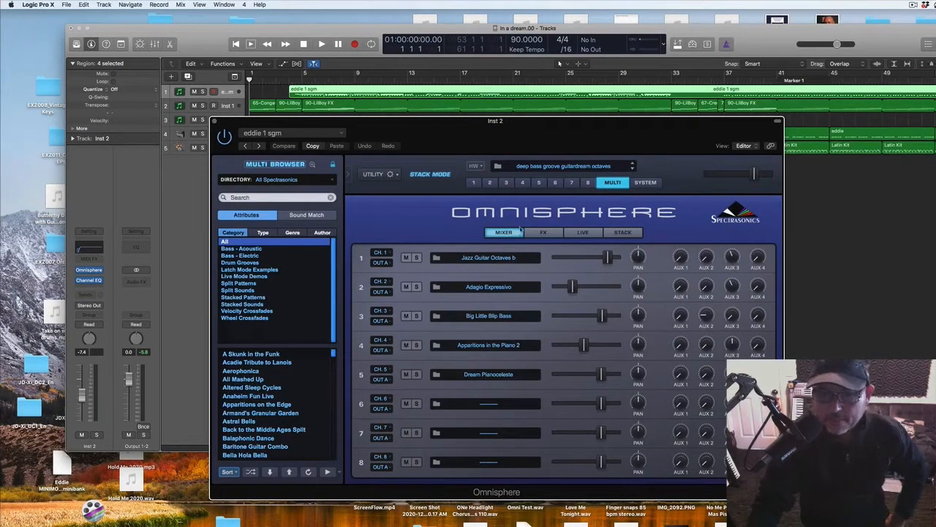
{"action": "left_click", "coordinate": [546, 233]}
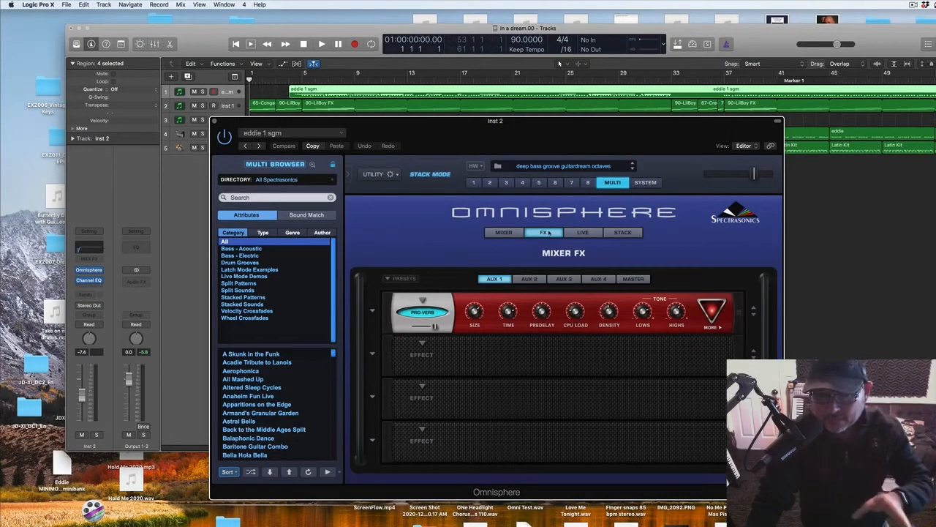
{"action": "left_click", "coordinate": [582, 233]}
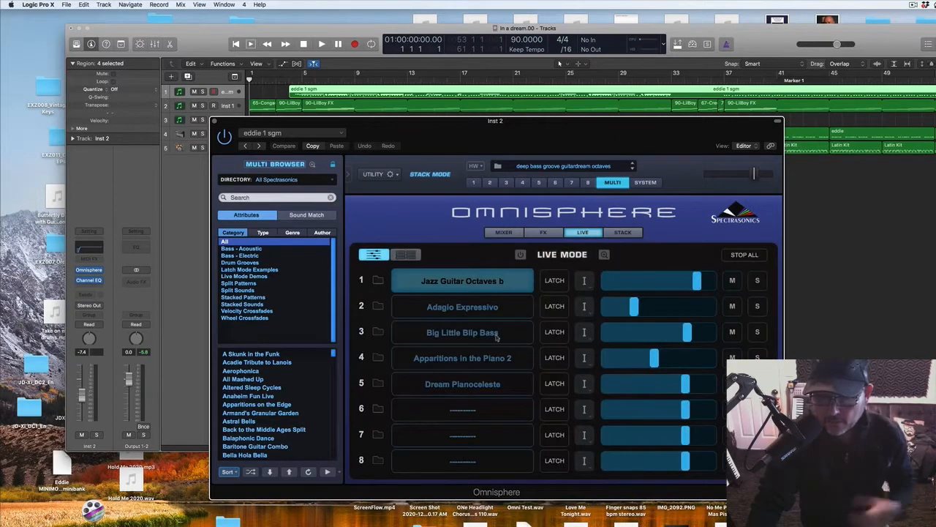
{"action": "left_click", "coordinate": [623, 232]}
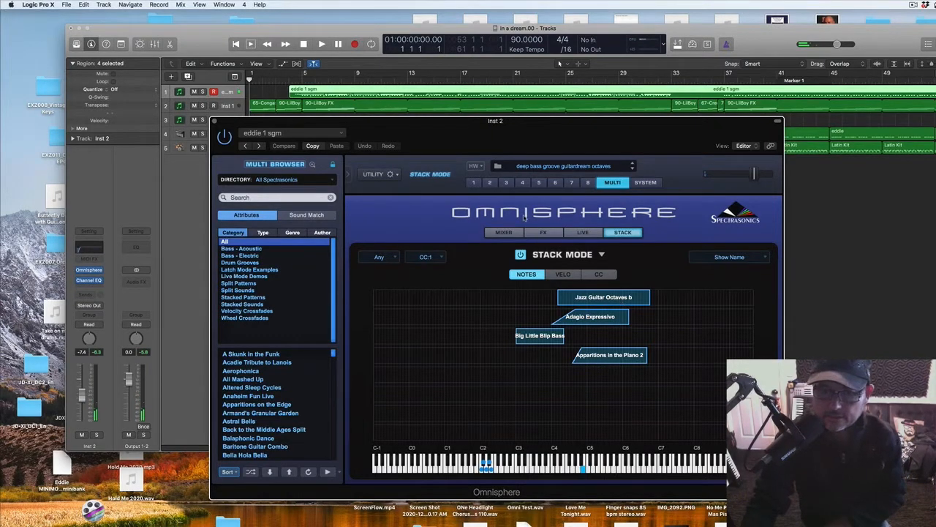
{"action": "left_click", "coordinate": [504, 232]}
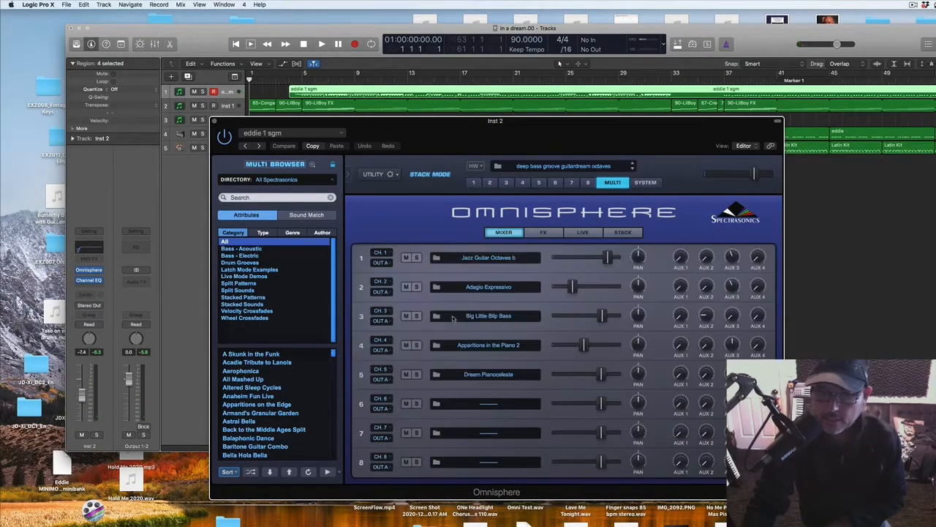
- Audition the patches in multi parts 1 to 5 by soloing each in turn, leaving no part soloed
{"action": "left_click", "coordinate": [416, 258]}
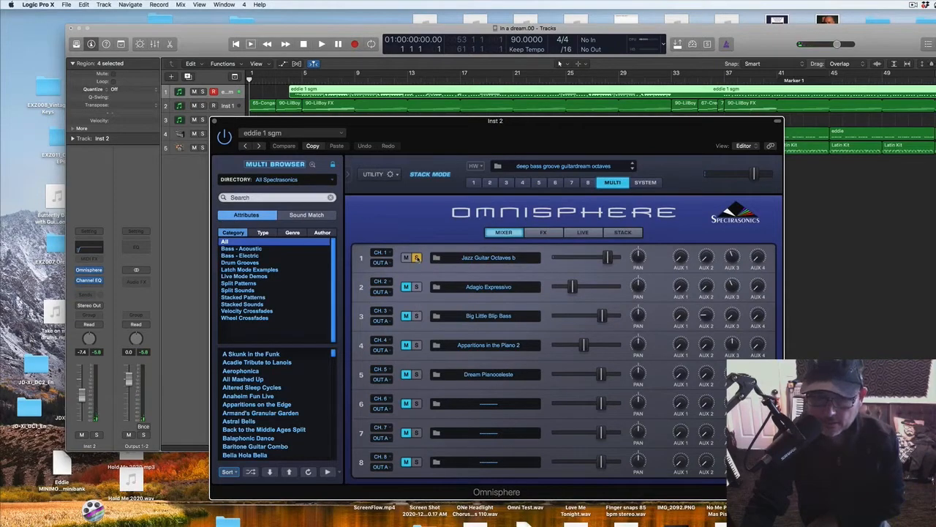
{"action": "left_click", "coordinate": [416, 258]}
{"action": "left_click", "coordinate": [416, 287]}
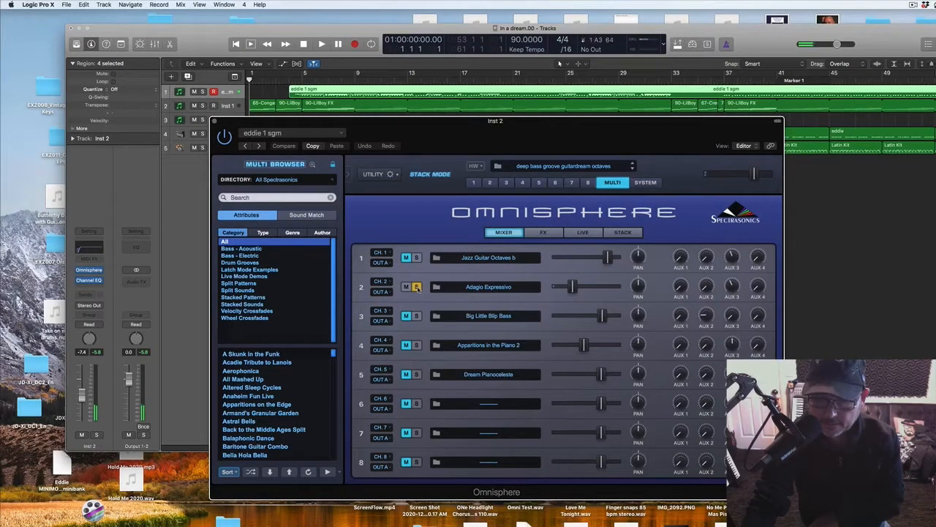
{"action": "left_click", "coordinate": [417, 286]}
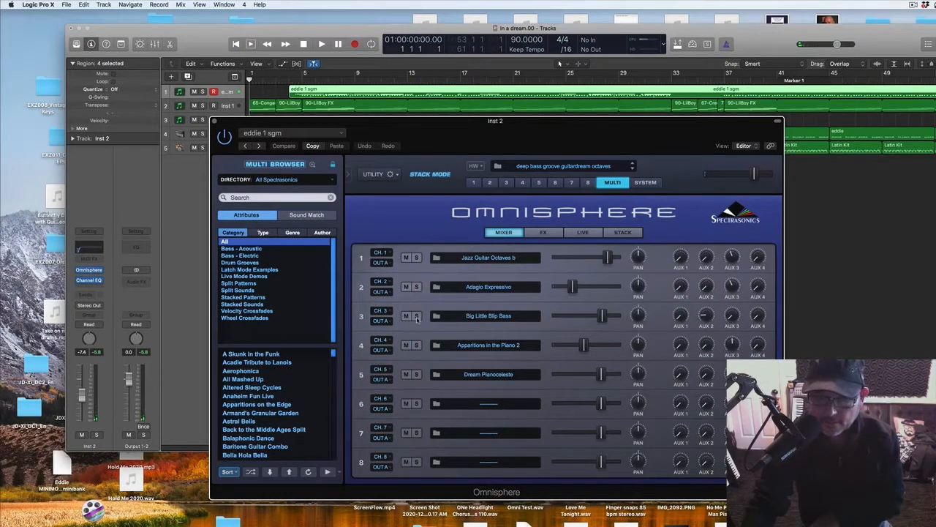
{"action": "left_click", "coordinate": [416, 316]}
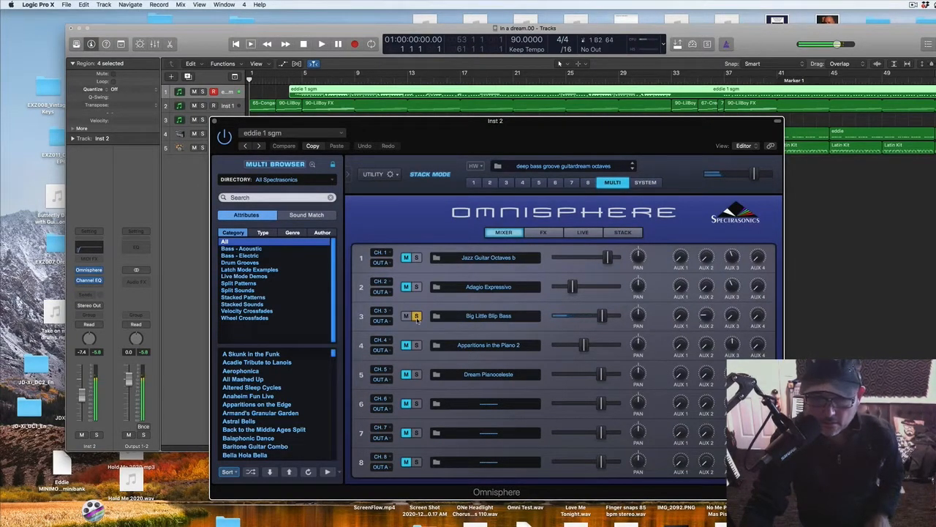
{"action": "left_click", "coordinate": [416, 316]}
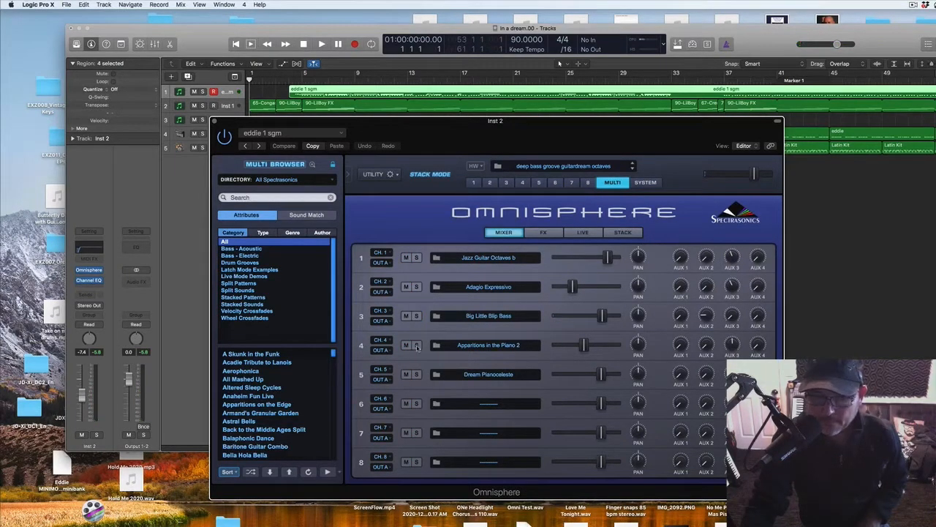
{"action": "left_click", "coordinate": [416, 346]}
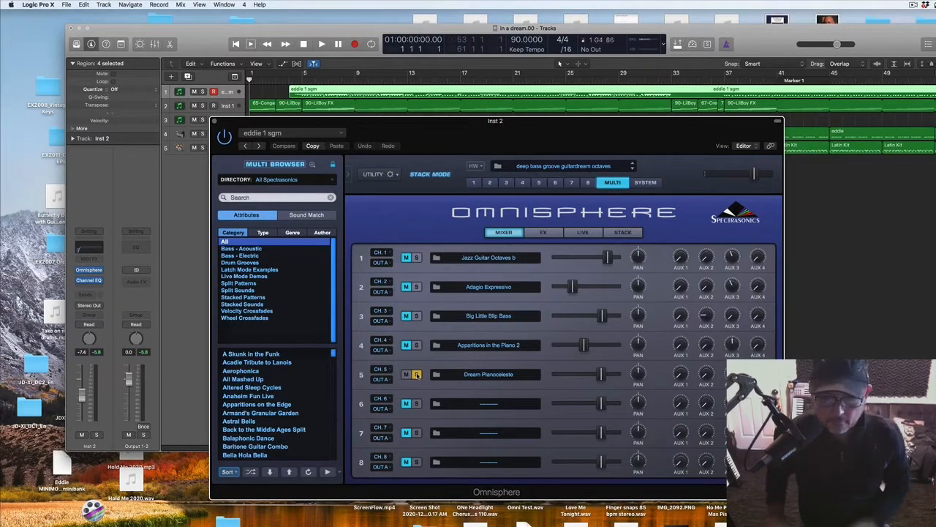
{"action": "left_click", "coordinate": [416, 373]}
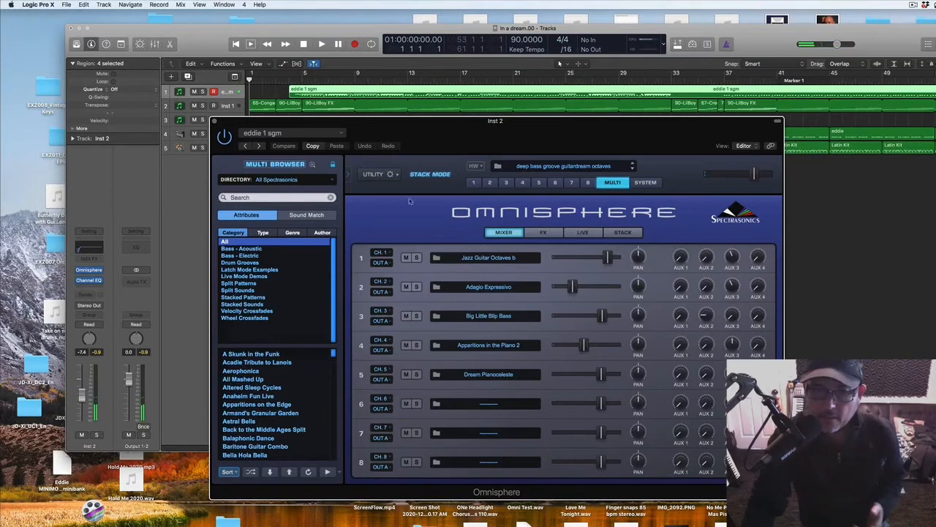
- Move the Omnisphere window clear of the track regions and play the song from its start to about bar 16
{"action": "left_click_drag", "start_coordinate": [246, 124], "coordinate": [308, 179]}
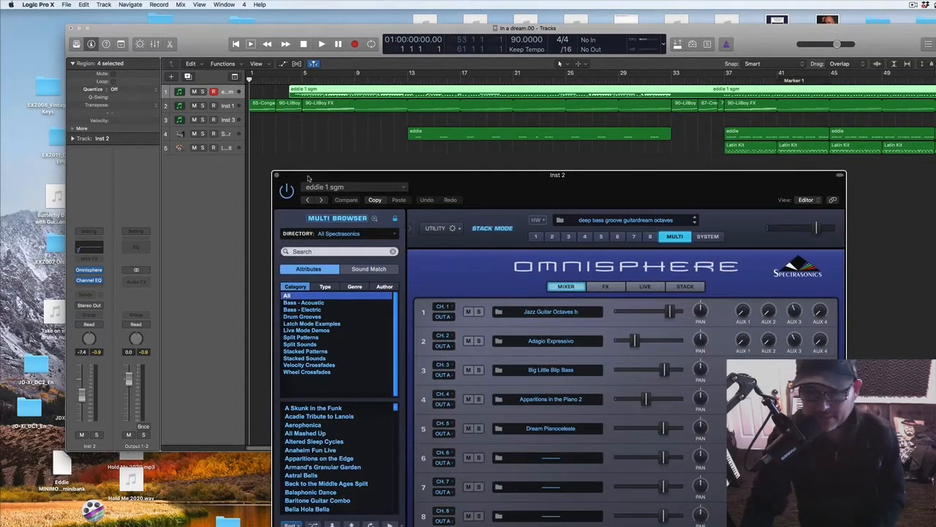
{"action": "key", "text": "space"}
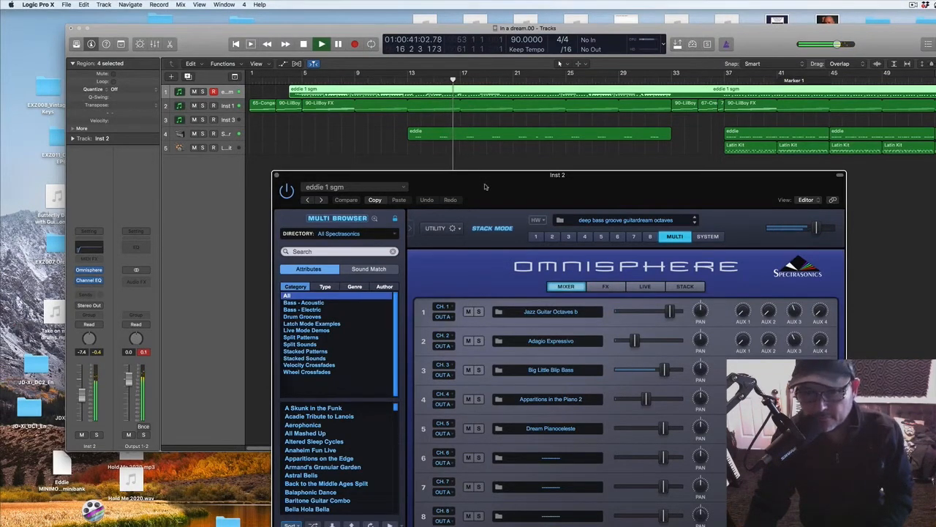
{"action": "key", "text": "space"}
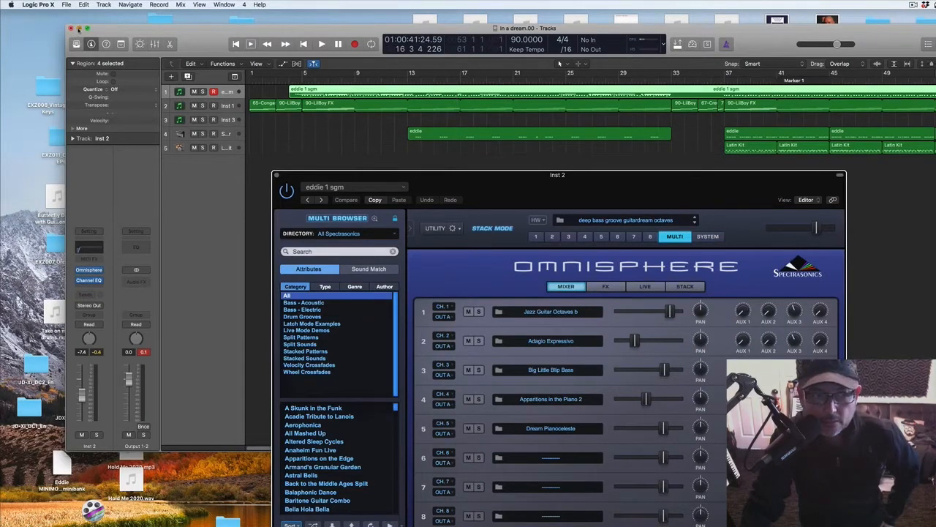
- Minimize the "In a dream" project, bring up "Omni Notes for sampling" and play its recorded notes from bar 1 to about bar 11
{"action": "left_click", "coordinate": [76, 30]}
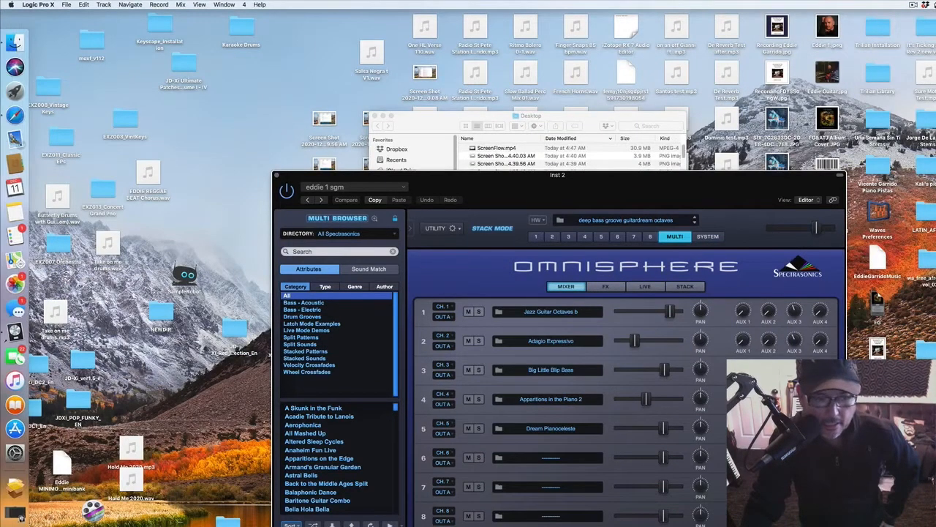
{"action": "left_click", "coordinate": [13, 331]}
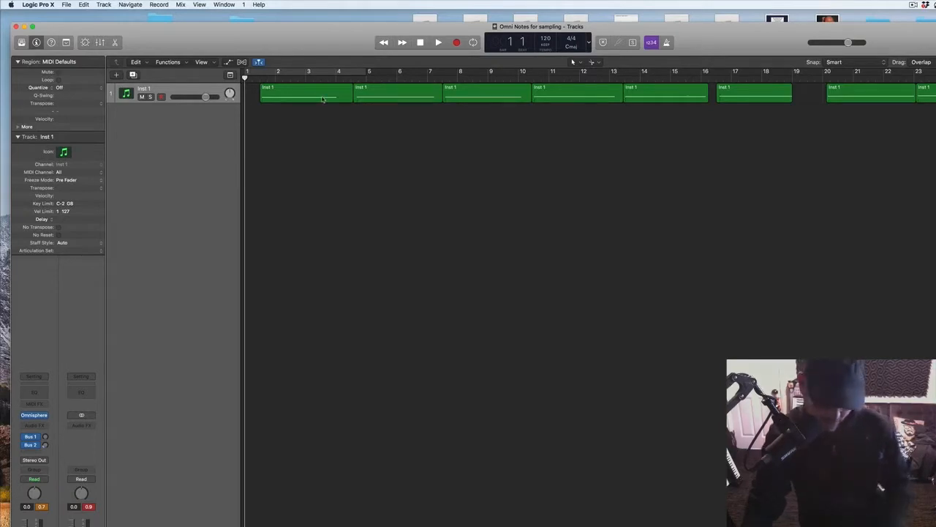
{"action": "key", "text": "space"}
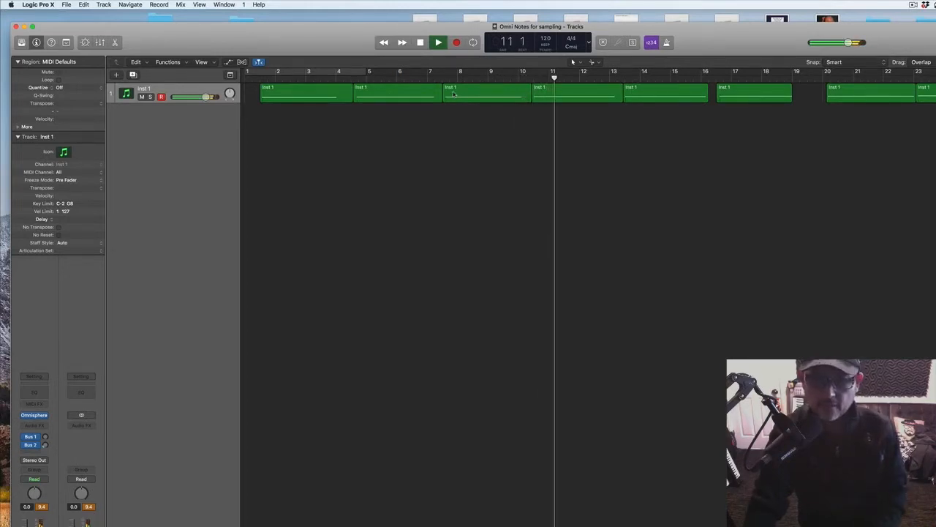
{"action": "key", "text": "space"}
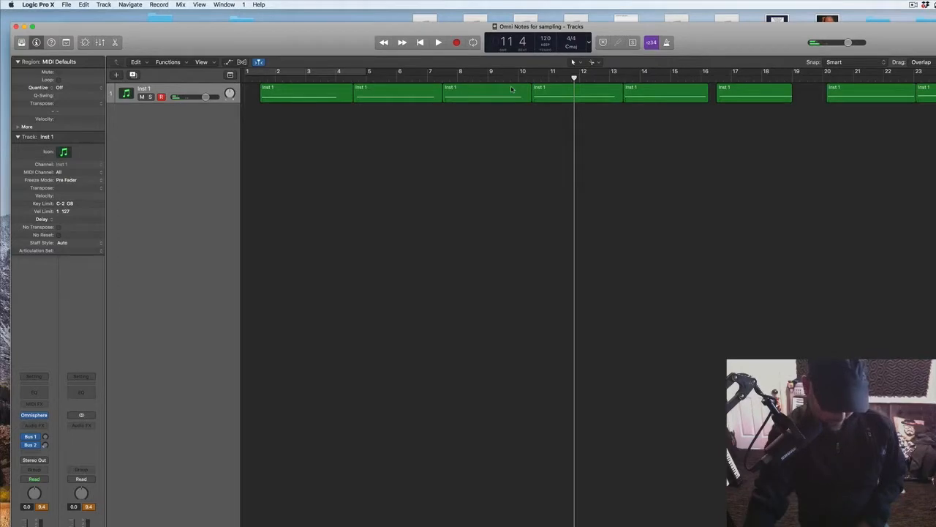
- Play the second group of recorded notes from bar 20 to about bar 30, and return the playhead to the project start
{"action": "left_click", "coordinate": [824, 76]}
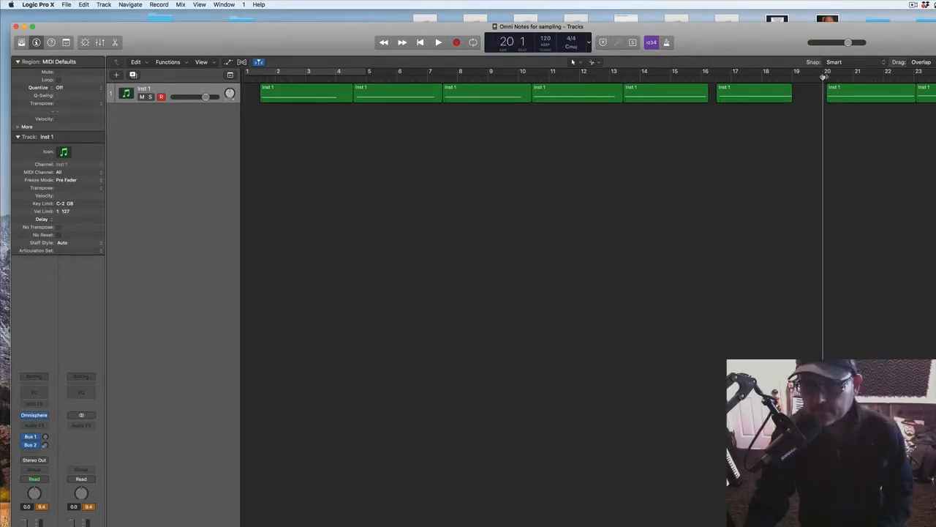
{"action": "key", "text": "space"}
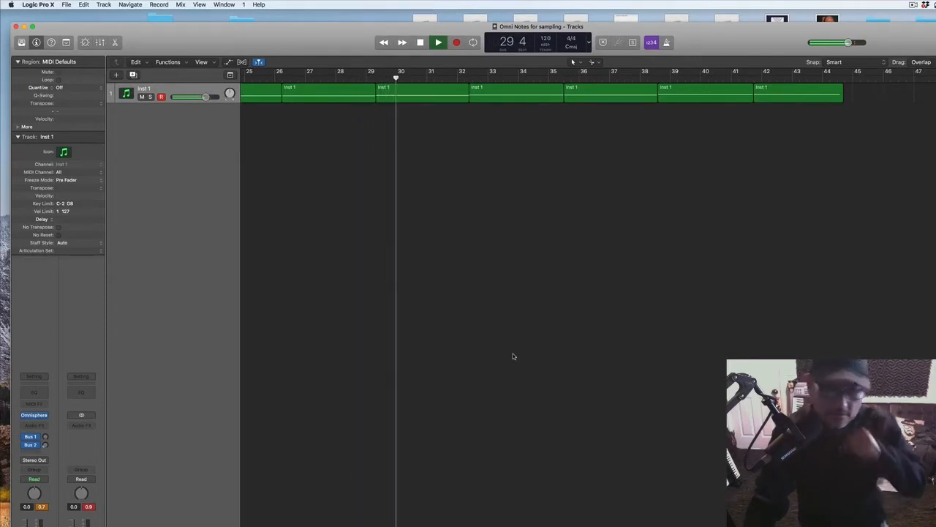
{"action": "key", "text": "space"}
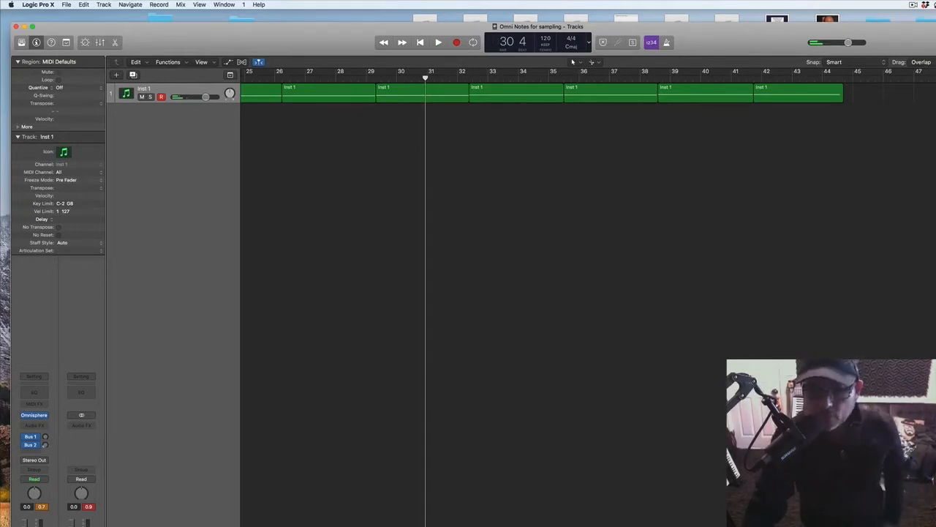
{"action": "key", "text": "Return"}
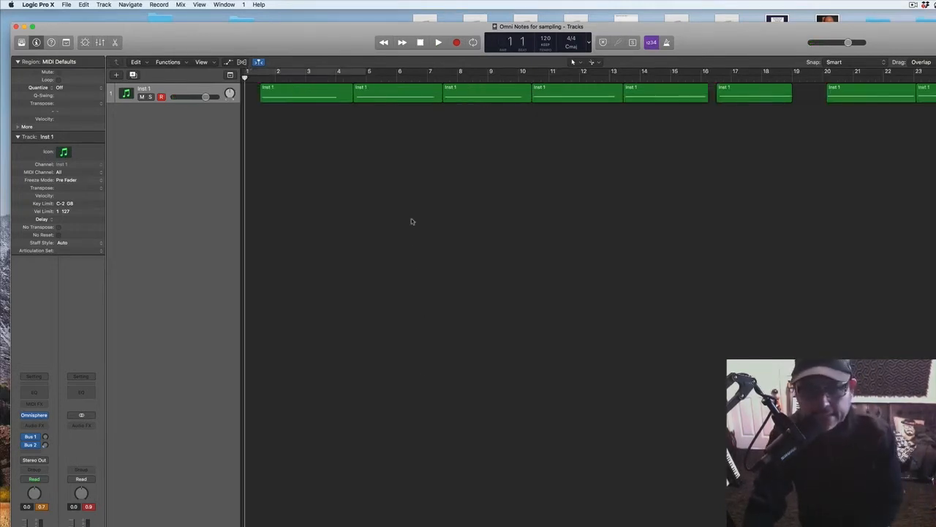
- Select the Inst 1 region starting at bar 20 and open the bounce settings for that project section
{"action": "left_click", "coordinate": [843, 93]}
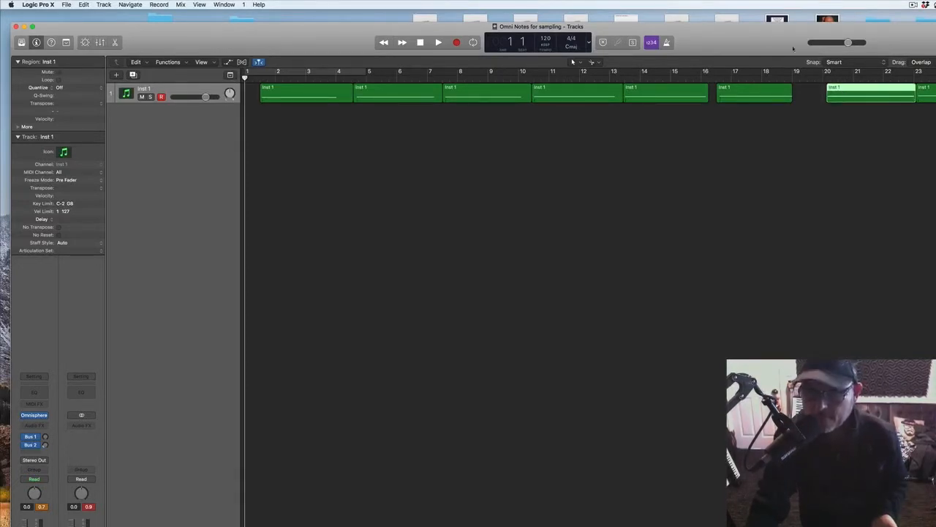
{"action": "left_click_drag", "start_coordinate": [766, 34], "coordinate": [760, 30]}
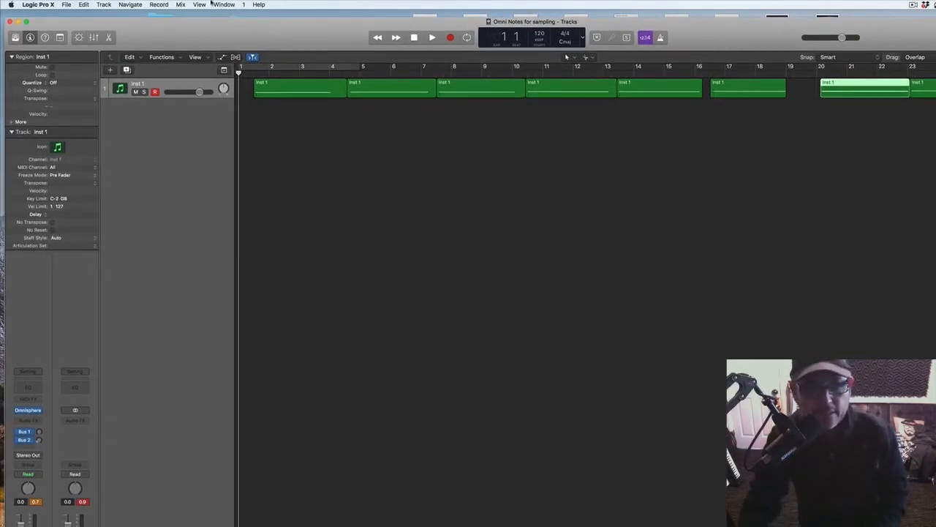
{"action": "left_click", "coordinate": [65, 5]}
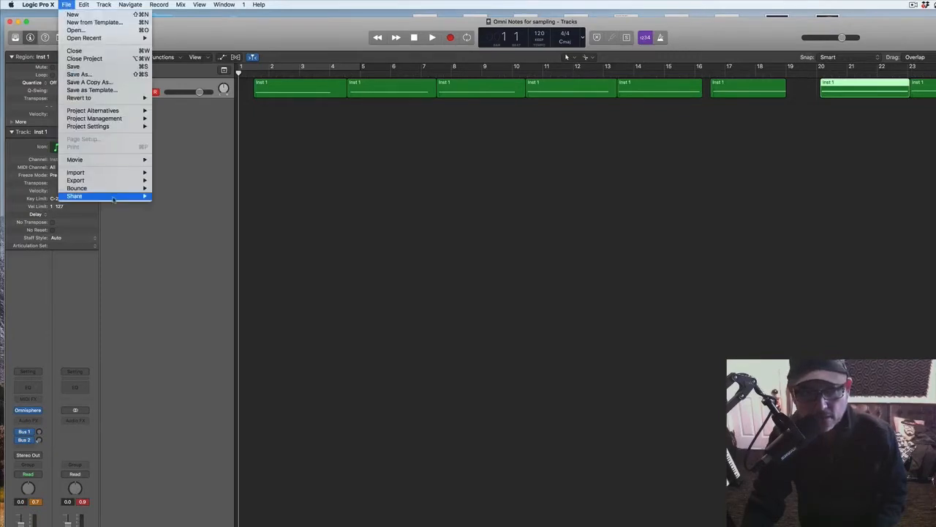
{"action": "mouse_move", "coordinate": [117, 190]}
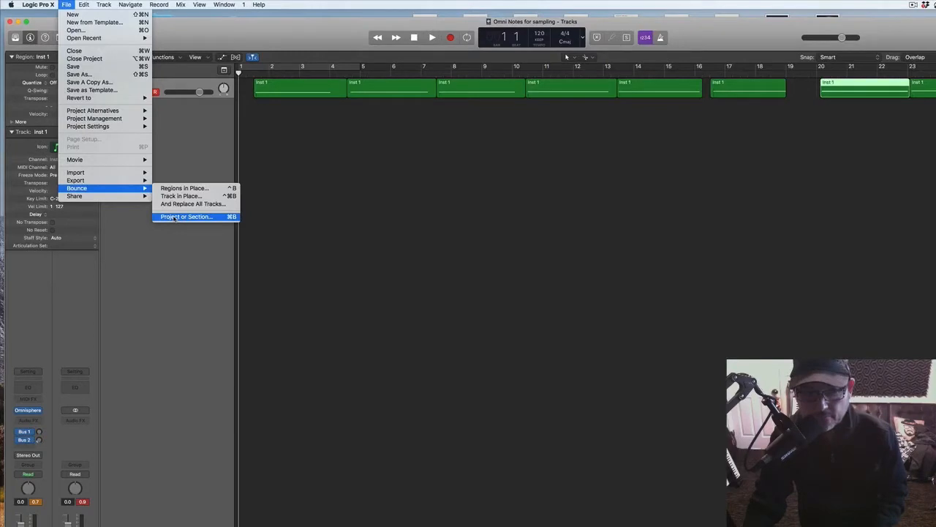
{"action": "left_click", "coordinate": [176, 217]}
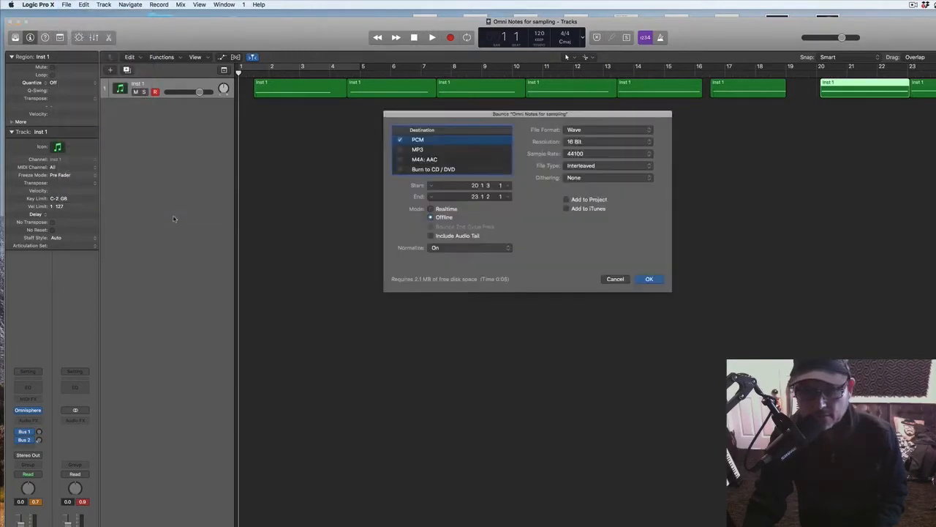
- Accept the PCM bounce settings, enter "E3 64 Guitar" as the Desktop file name, and cancel the bounce
{"action": "left_click", "coordinate": [646, 280]}
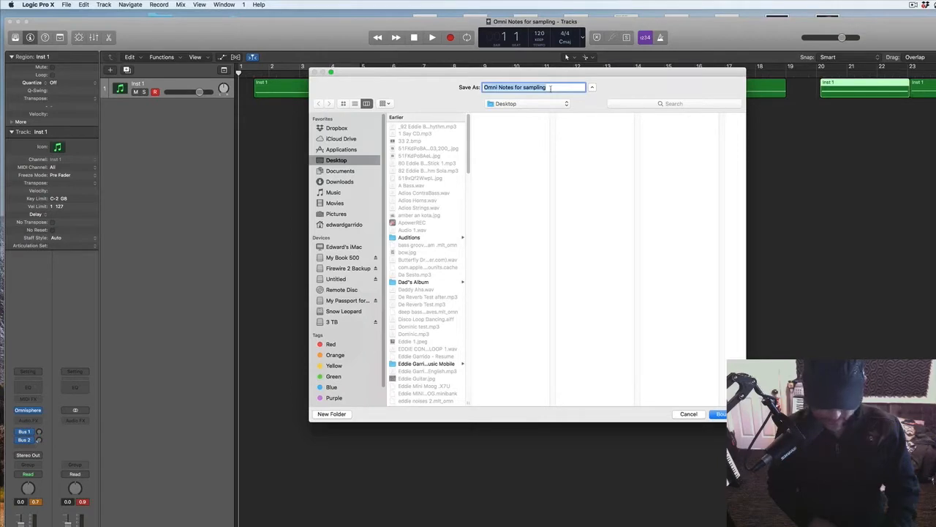
{"action": "type", "text": "E3"}
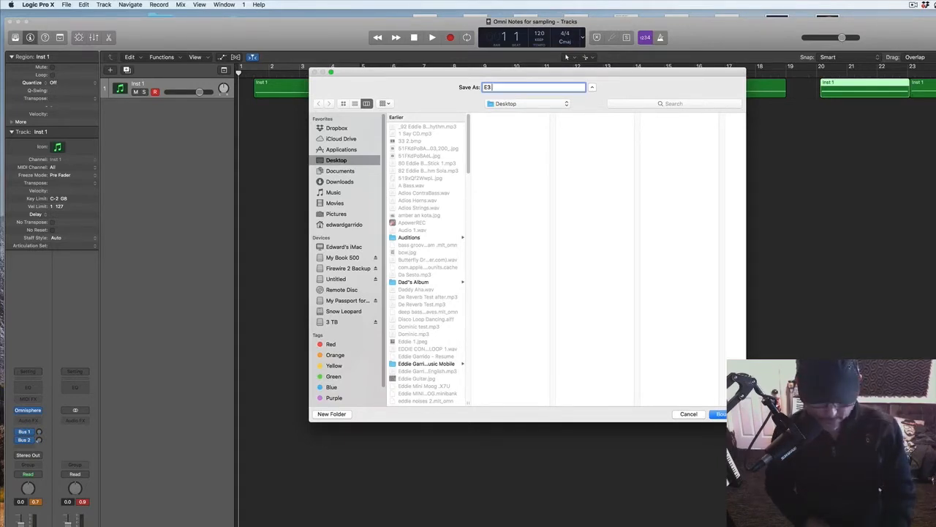
{"action": "type", "text": "64"}
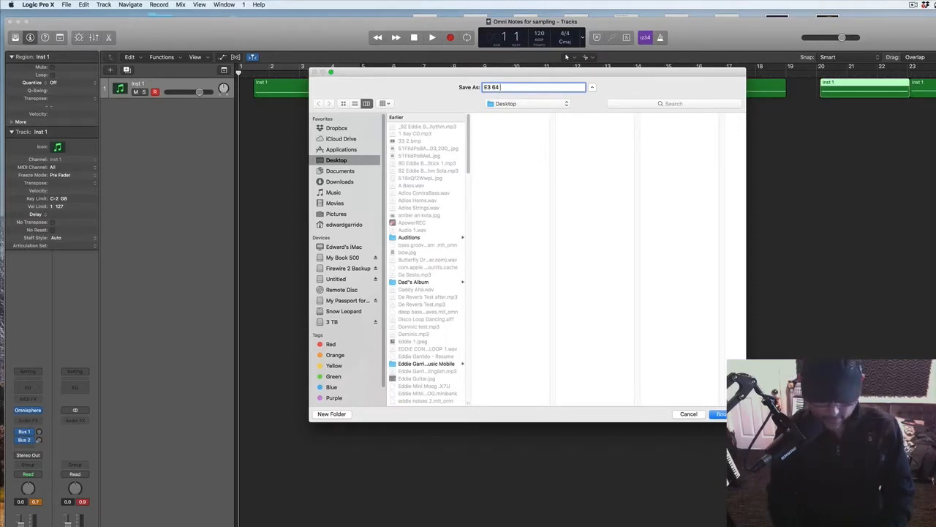
{"action": "type", "text": " Guitar"}
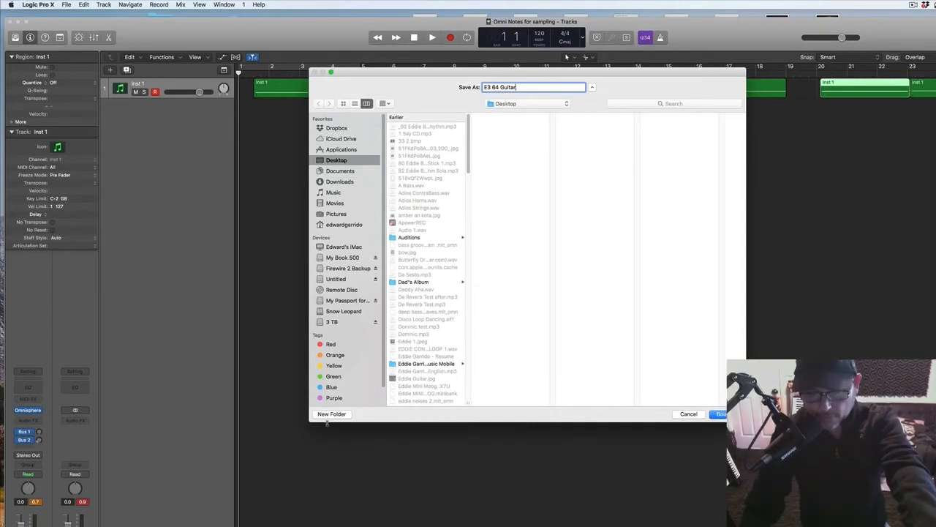
{"action": "left_click", "coordinate": [697, 415]}
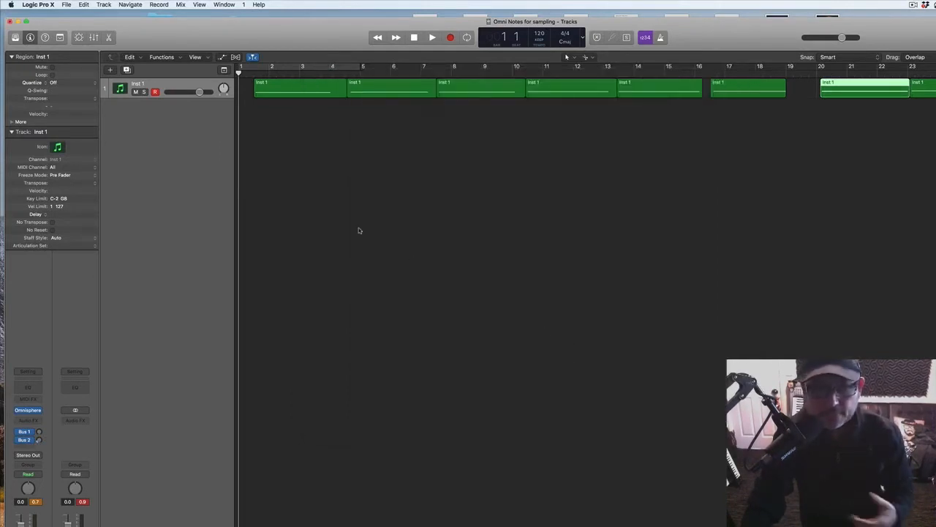
{"action": "left_click", "coordinate": [48, 5]}
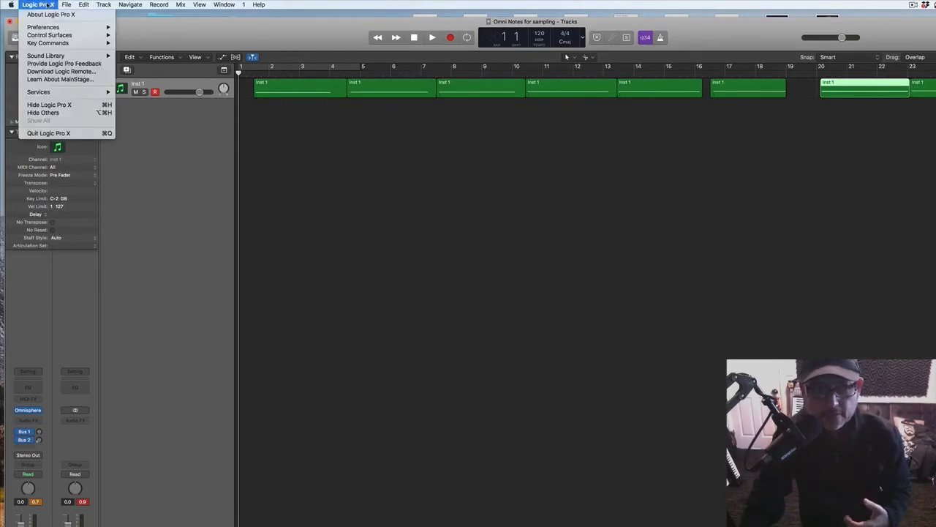
- Quit Logic Pro X without saving the changes to "Omni Notes for sampling" and "In a dream.00"
{"action": "left_click", "coordinate": [46, 133]}
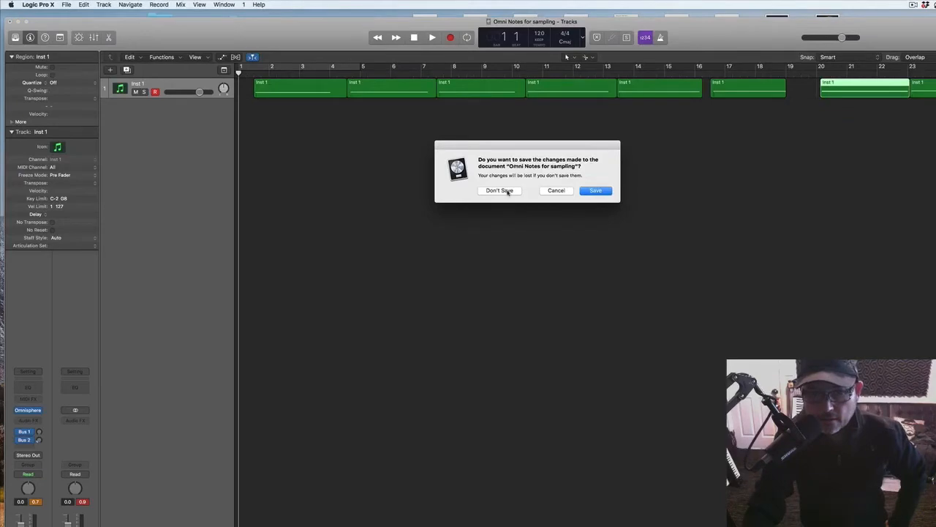
{"action": "left_click", "coordinate": [500, 190]}
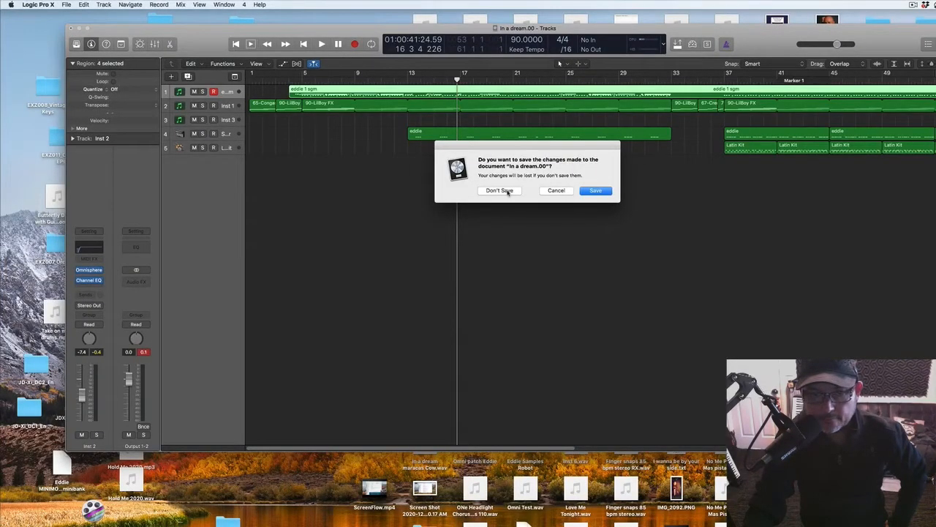
{"action": "left_click", "coordinate": [500, 190]}
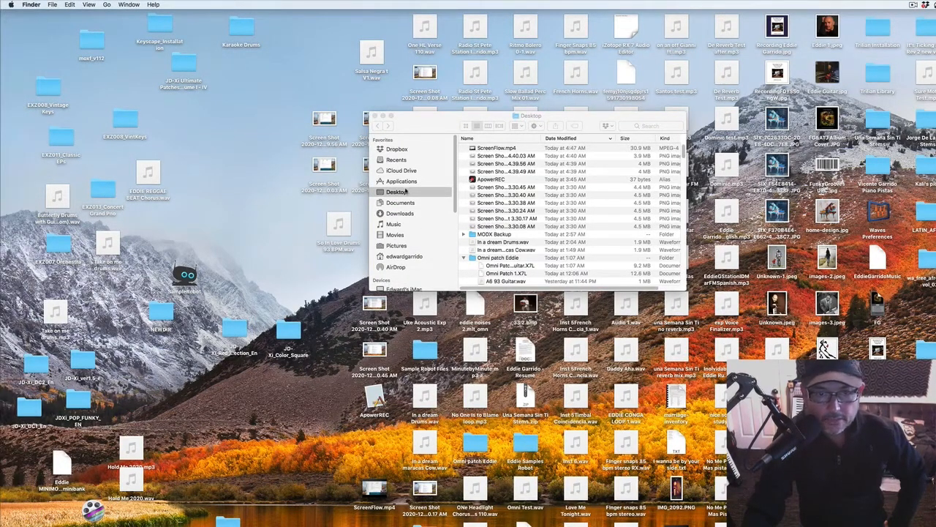
- Enlarge the Desktop Finder window to examine the guitar and bass WAV files in the Omni patch folder, and close the window
{"action": "scroll", "coordinate": [503, 243], "scroll_direction": "down", "scroll_amount": 4}
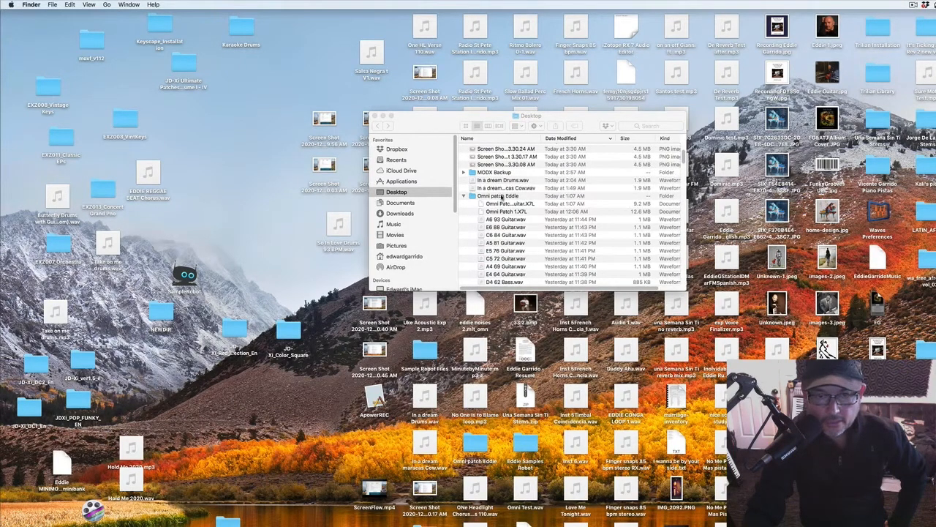
{"action": "left_click", "coordinate": [502, 196]}
{"action": "left_click", "coordinate": [502, 196]}
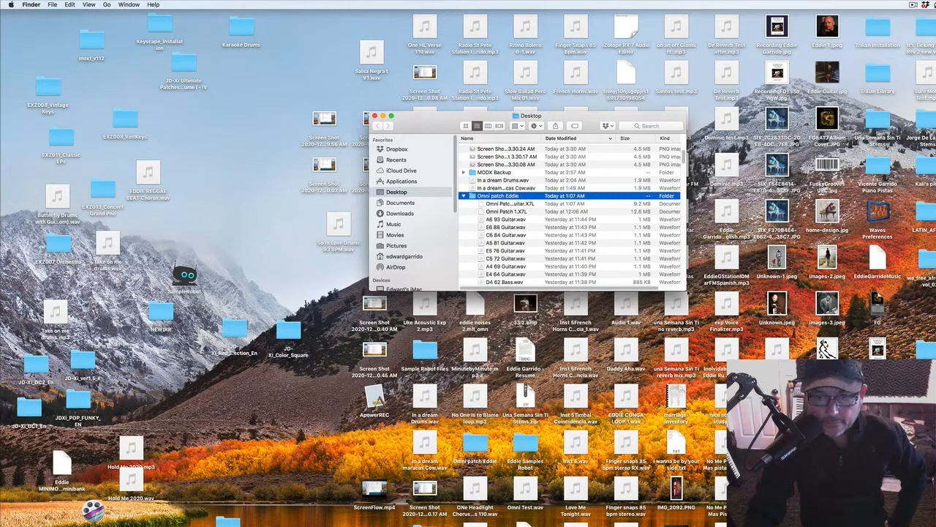
{"action": "left_click_drag", "start_coordinate": [685, 289], "coordinate": [797, 403]}
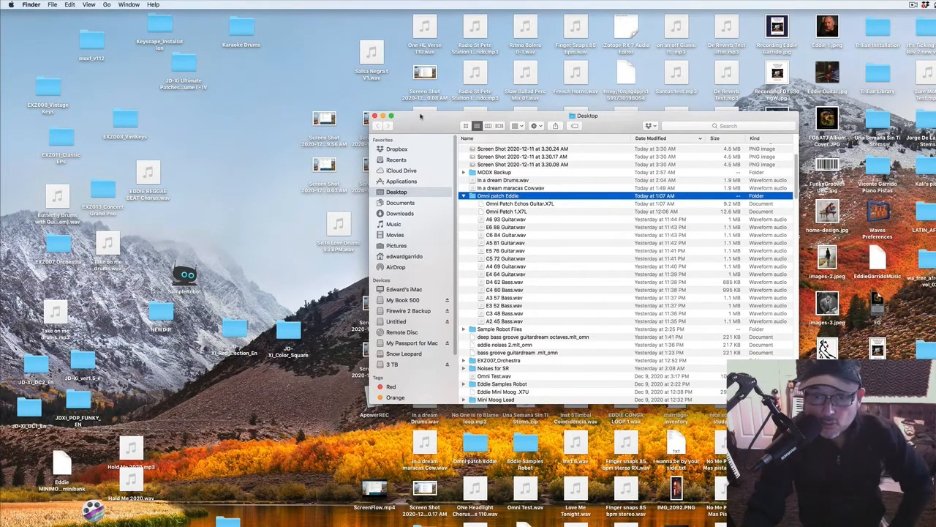
{"action": "left_click_drag", "start_coordinate": [421, 115], "coordinate": [470, 108]}
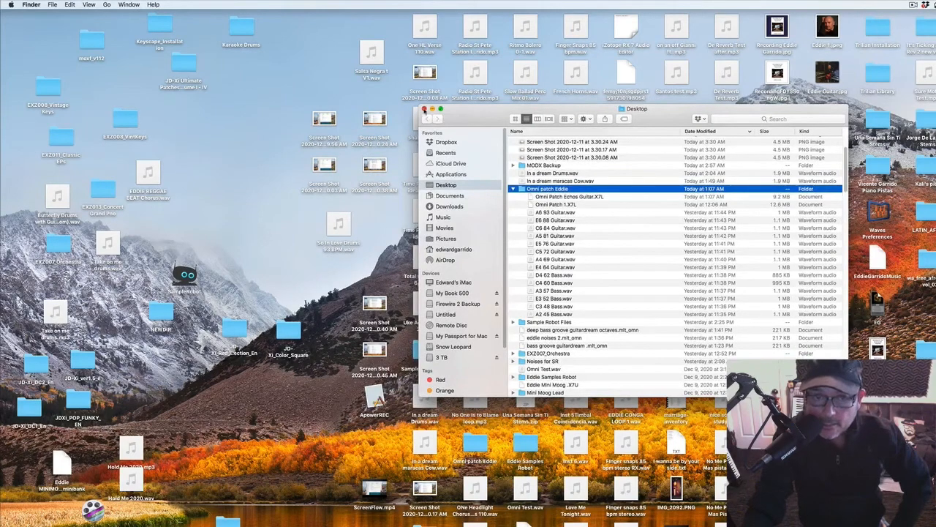
{"action": "left_click", "coordinate": [424, 109]}
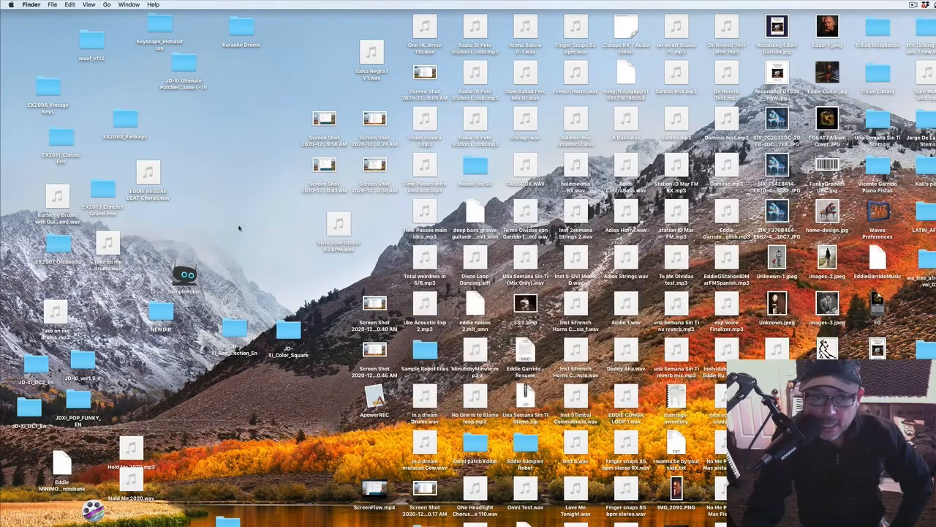
- Launch SampleRobot from the desktop, place the Project Wizard beside the main window, and advance it to the recording mode selection
{"action": "left_click", "coordinate": [183, 273]}
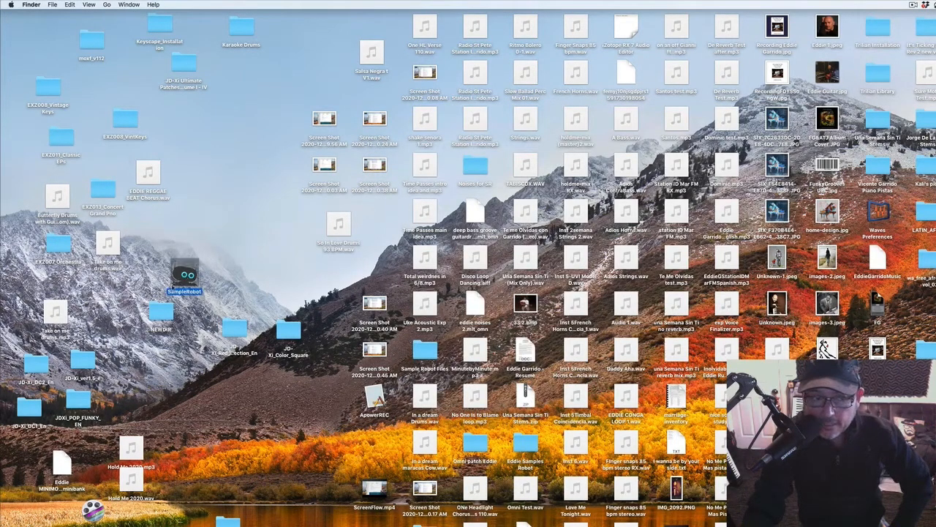
{"action": "left_click_drag", "start_coordinate": [184, 273], "coordinate": [187, 271]}
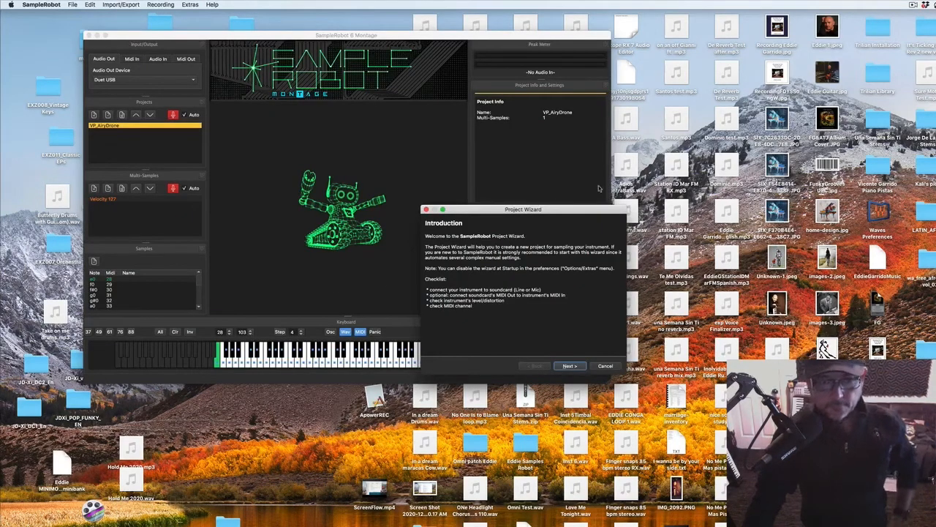
{"action": "left_click_drag", "start_coordinate": [575, 210], "coordinate": [536, 149]}
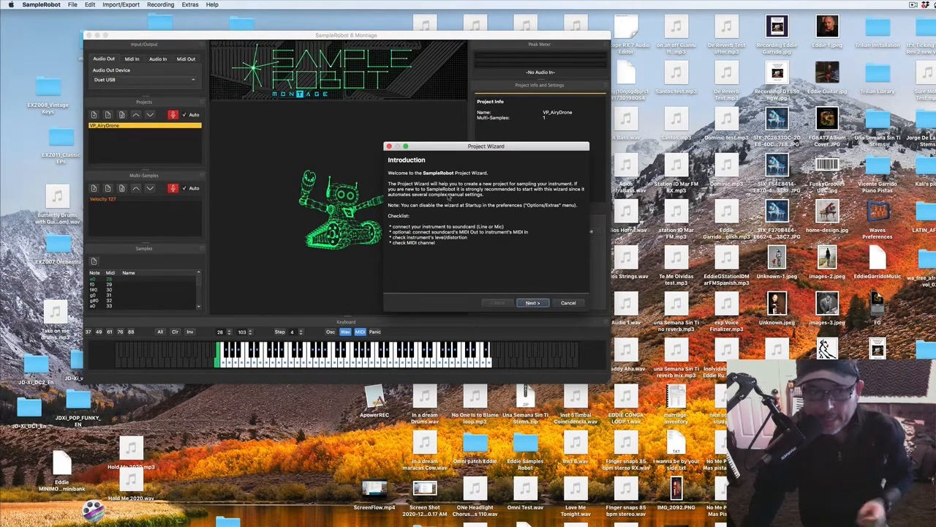
{"action": "left_click_drag", "start_coordinate": [459, 143], "coordinate": [639, 137]}
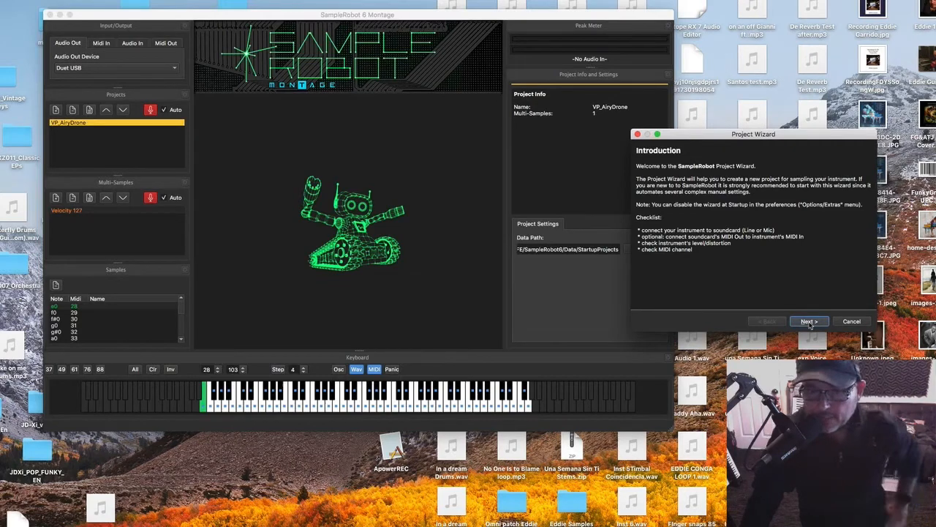
{"action": "left_click", "coordinate": [808, 322]}
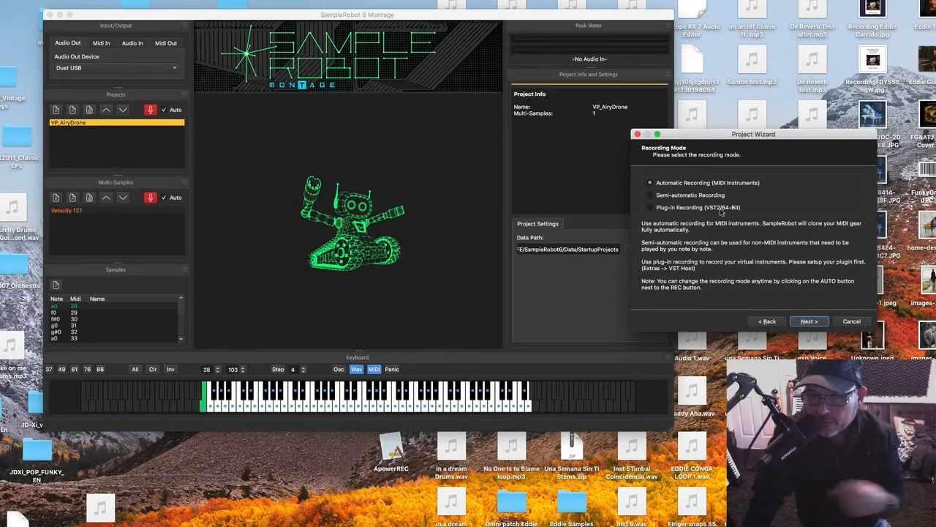
{"action": "left_click", "coordinate": [810, 326]}
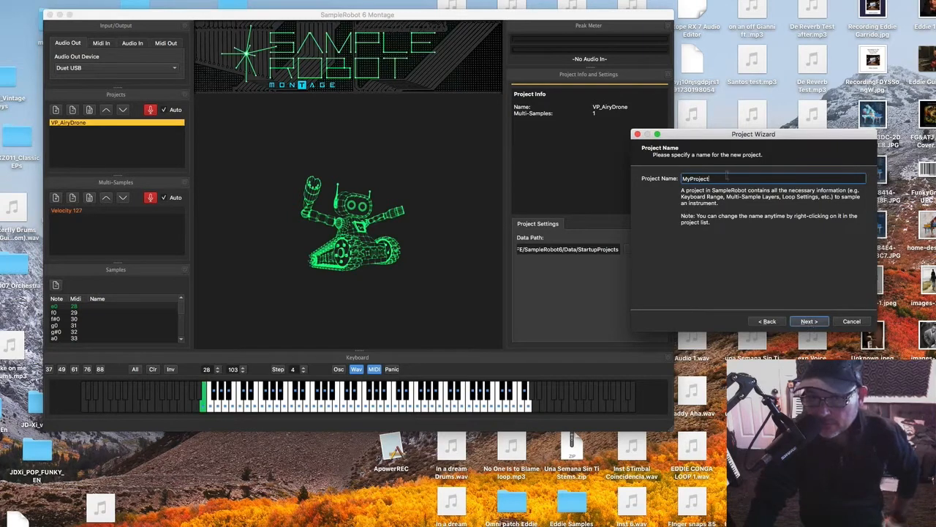
{"action": "left_click", "coordinate": [809, 321]}
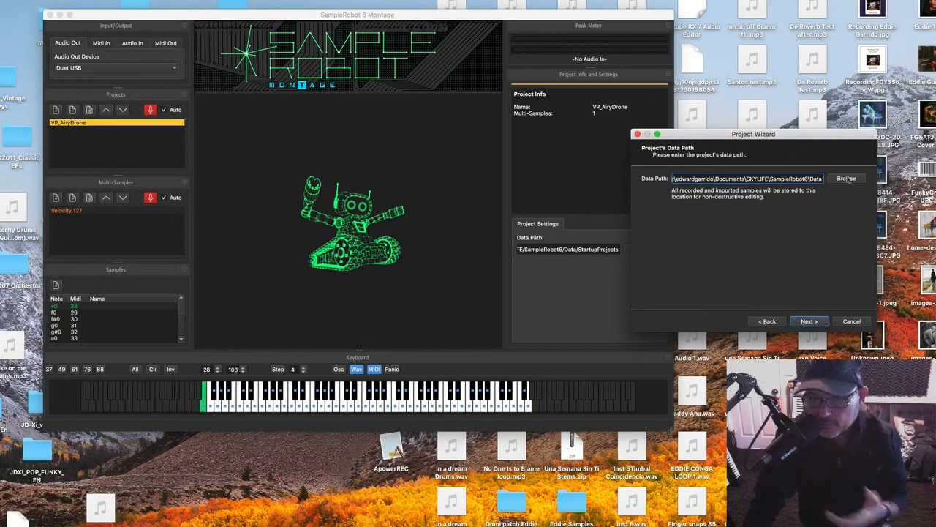
{"action": "left_click", "coordinate": [803, 321]}
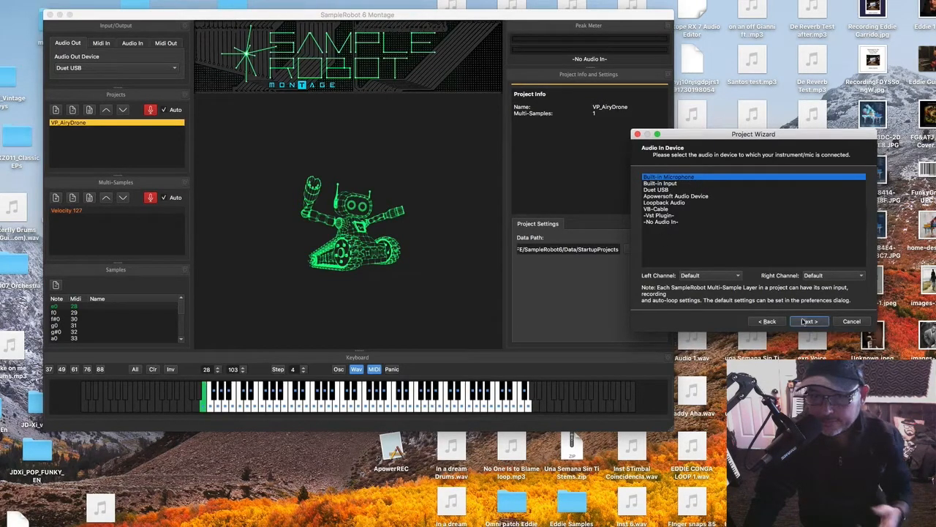
{"action": "left_click", "coordinate": [805, 322]}
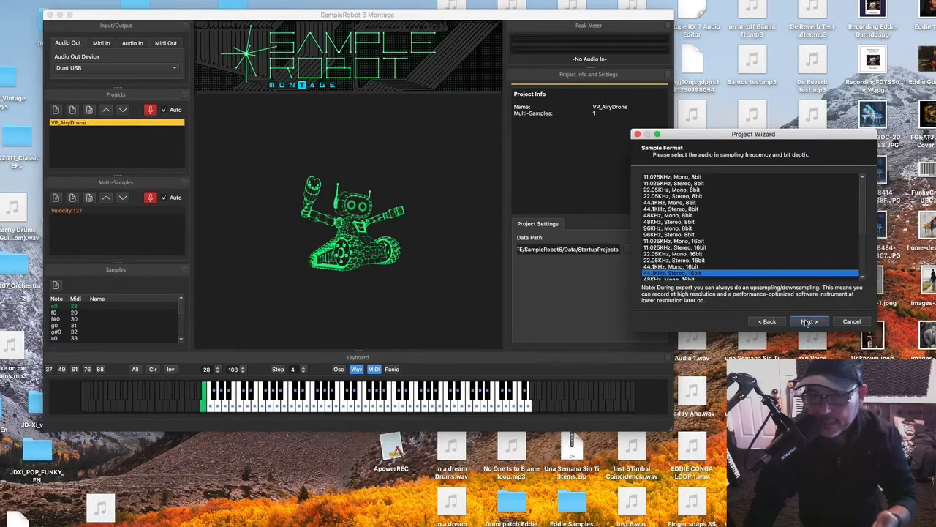
{"action": "left_click", "coordinate": [807, 322]}
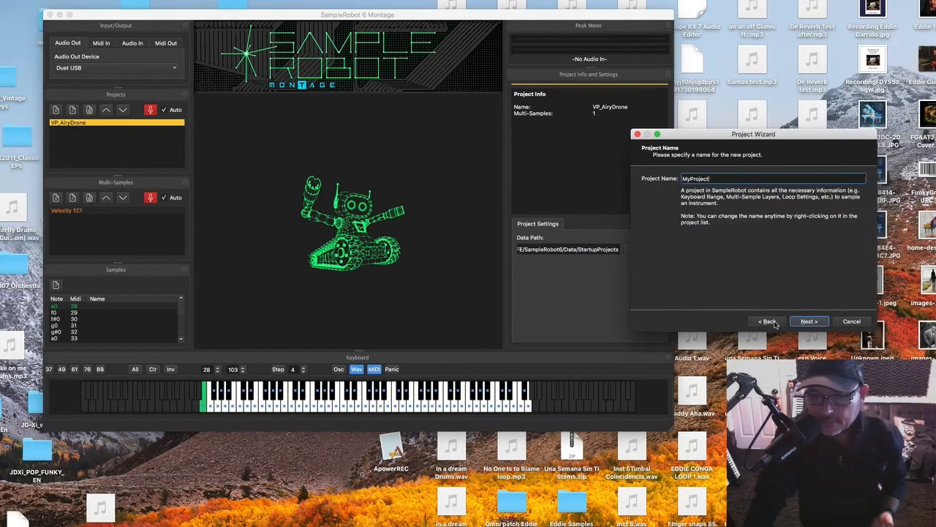
{"action": "key", "text": "Return"}
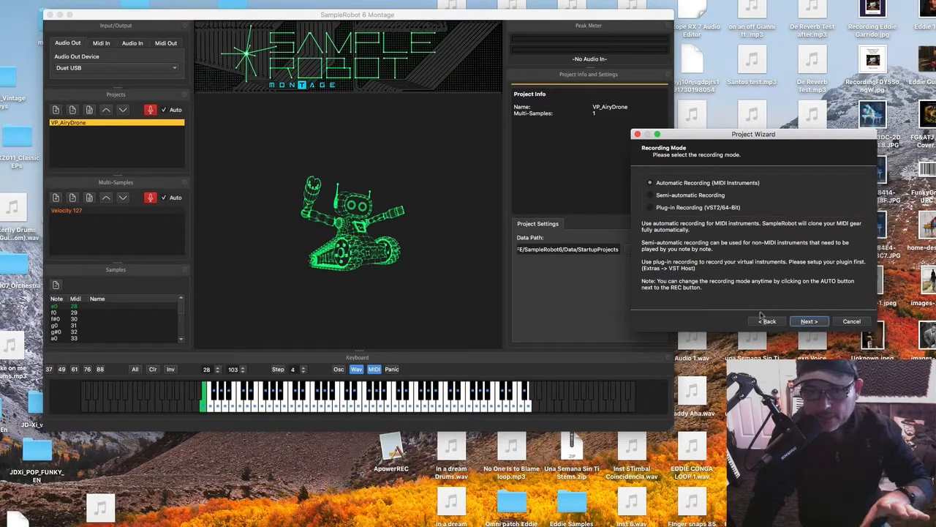
- Accept Automatic Recording, the project name MyProject, the suggested data path, Built-in Microphone as audio input, and the 44.1KHz, Stereo, 16bit sample format
{"action": "left_click", "coordinate": [814, 322]}
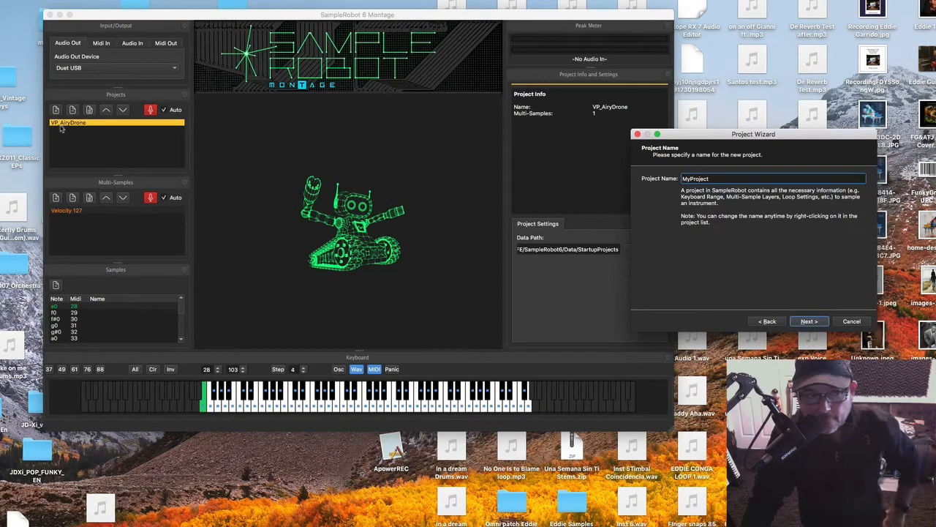
{"action": "left_click", "coordinate": [809, 321]}
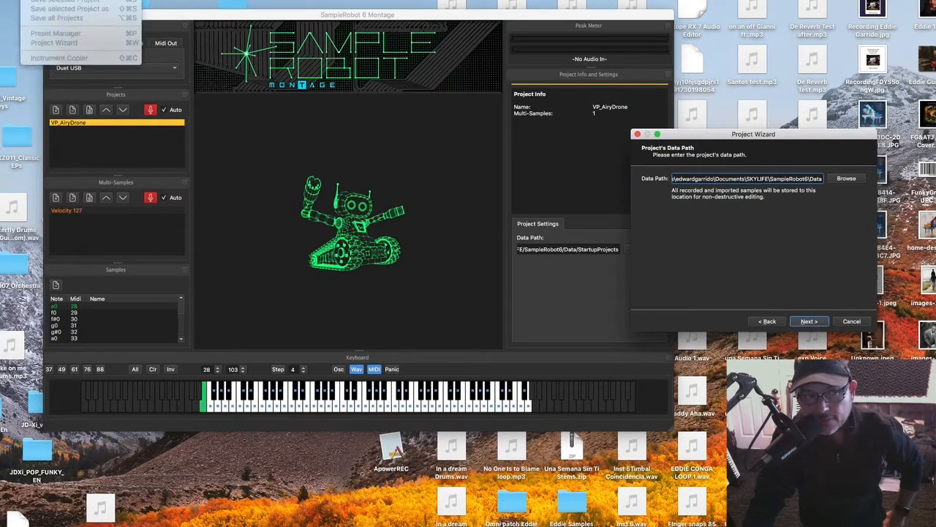
{"action": "left_click", "coordinate": [808, 321]}
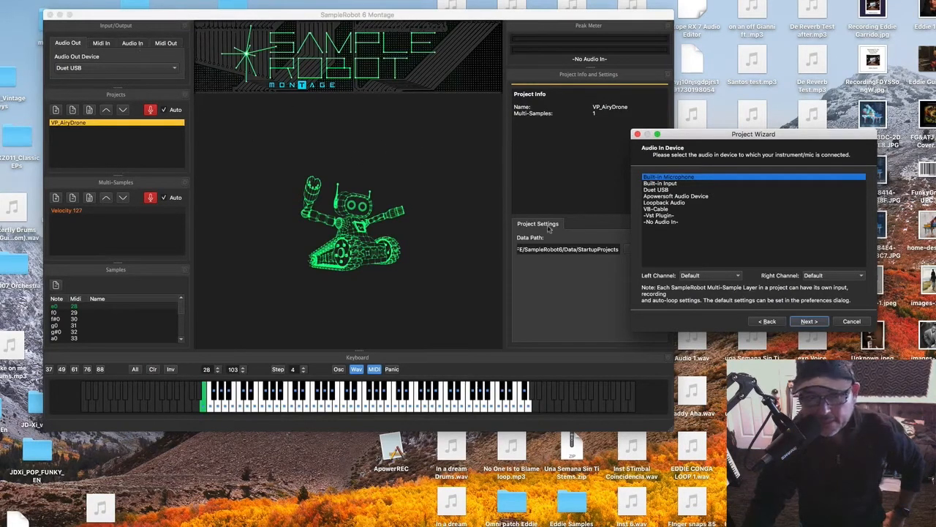
{"action": "left_click", "coordinate": [808, 322]}
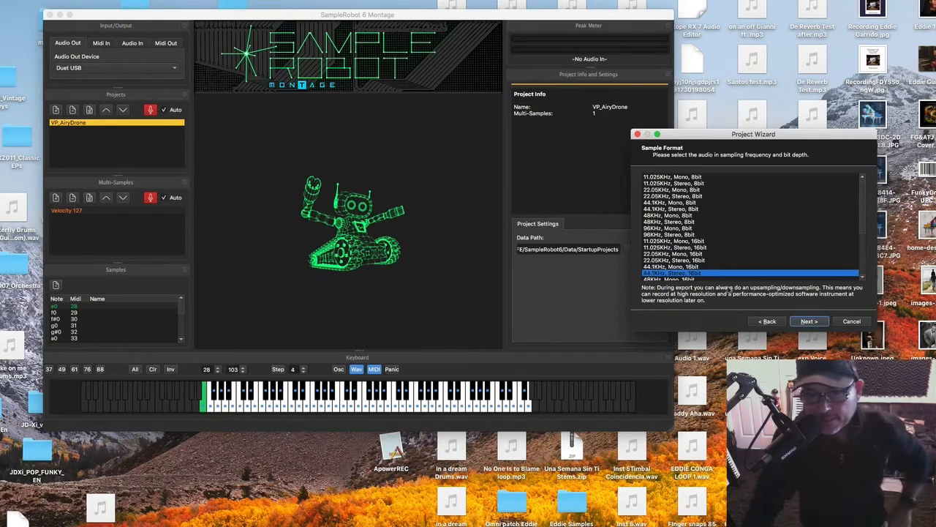
{"action": "left_click", "coordinate": [809, 321]}
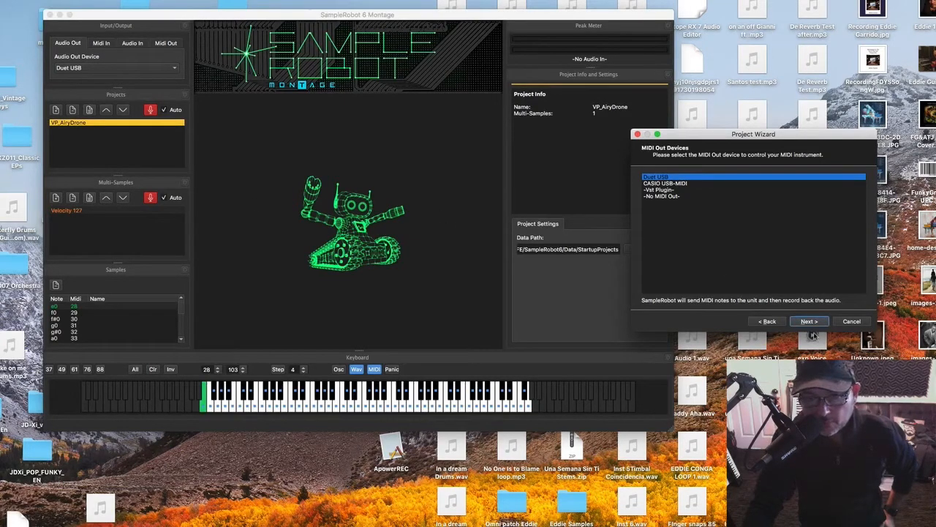
- Accept Duet USB as MIDI out on channel 1, program 1, with a sampling range of 61 keys and 1 velocity layer
{"action": "left_click", "coordinate": [809, 322]}
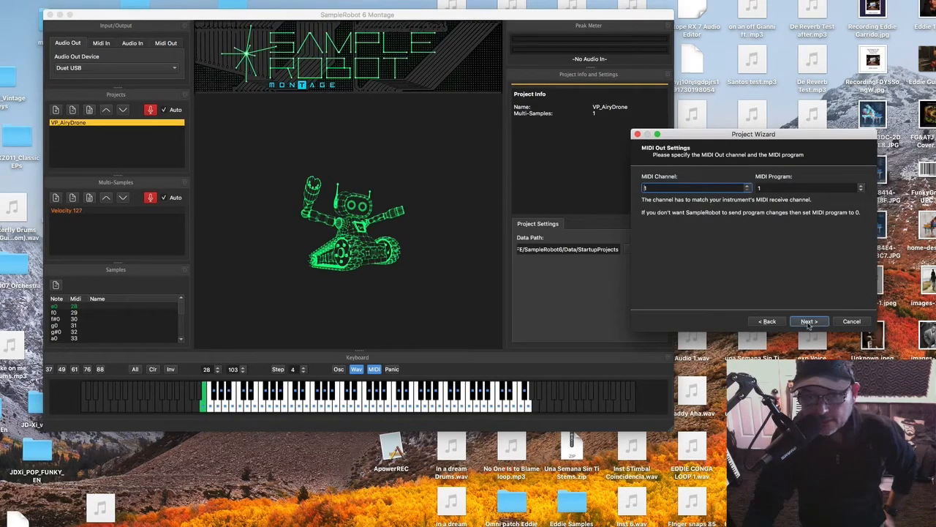
{"action": "left_click", "coordinate": [820, 324]}
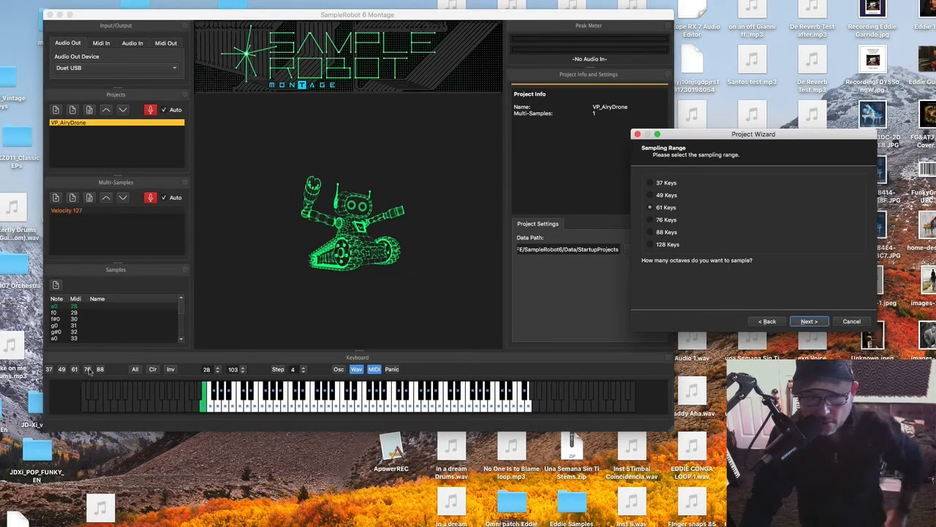
{"action": "left_click", "coordinate": [808, 322]}
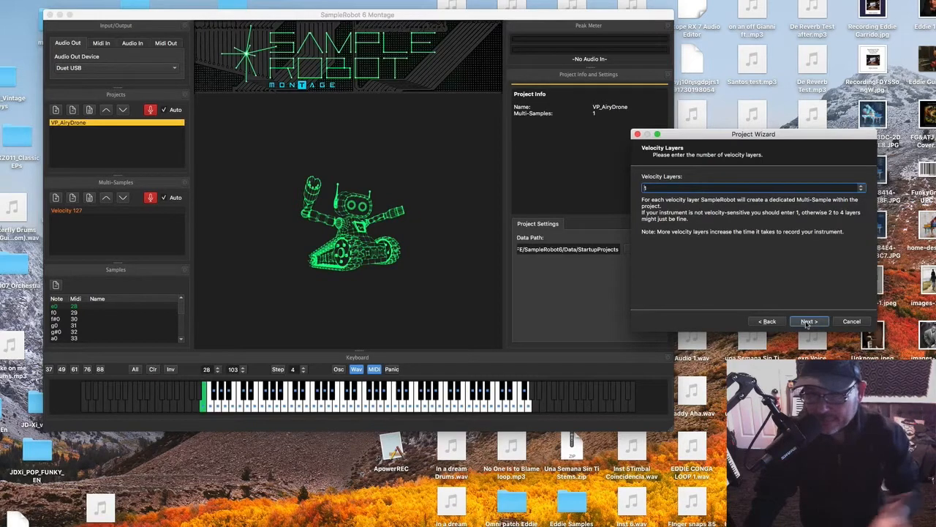
{"action": "left_click", "coordinate": [807, 322]}
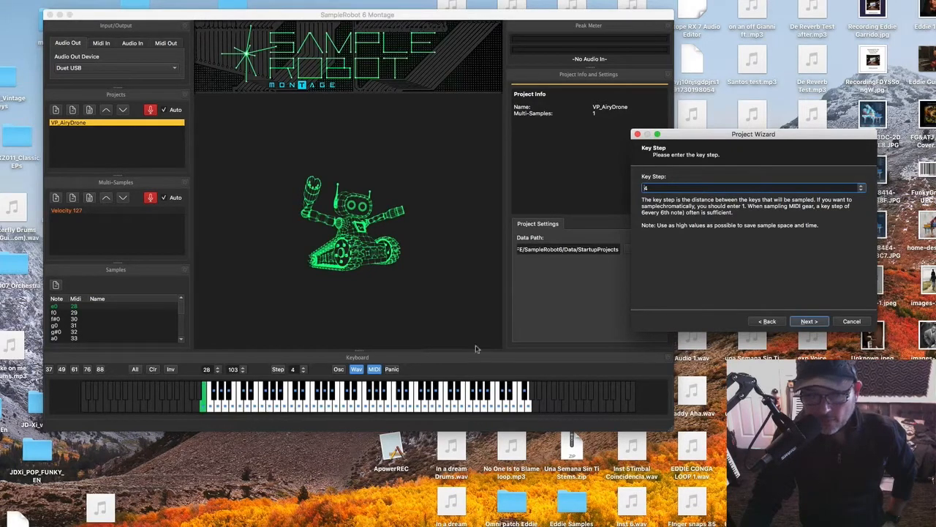
- Accept the suggested key step, a 2.50-second note length, 0.00 release length and Auto-Loop OFF, and finish the Project Wizard
{"action": "left_click", "coordinate": [813, 322]}
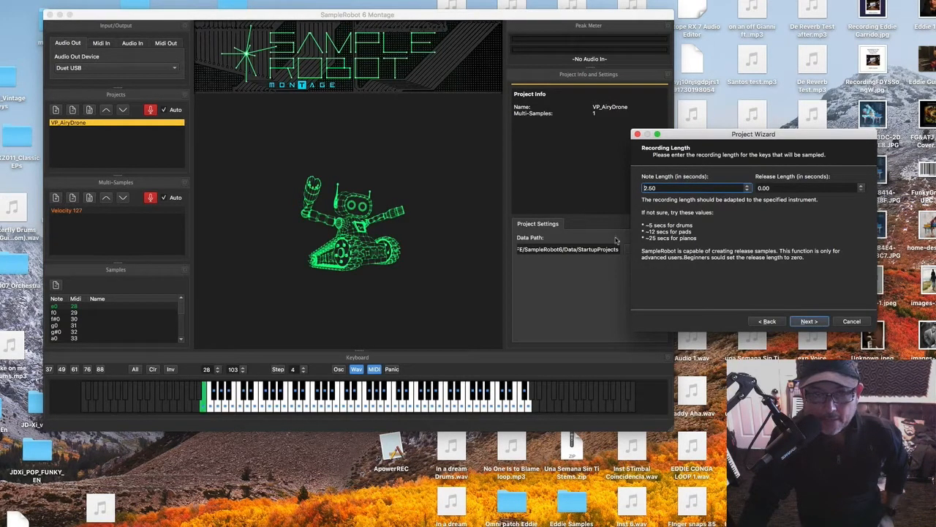
{"action": "left_click", "coordinate": [809, 322]}
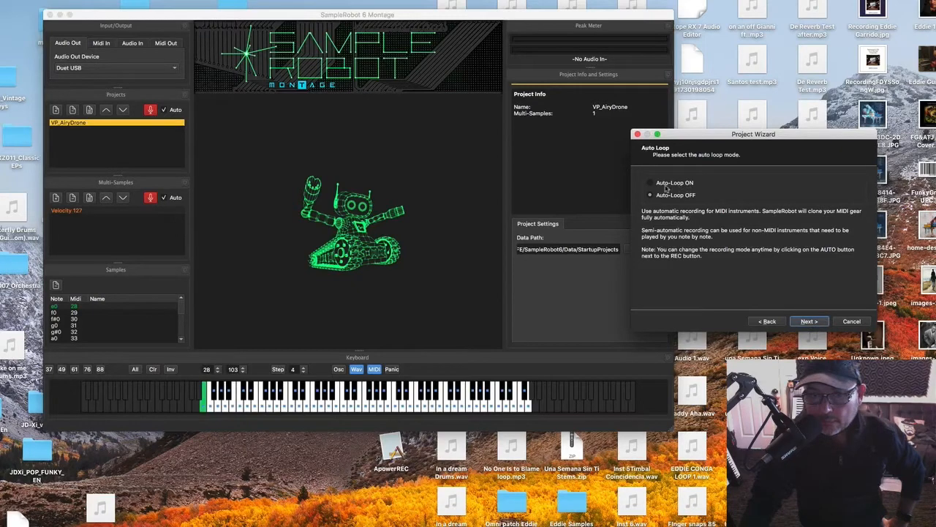
{"action": "left_click", "coordinate": [806, 321]}
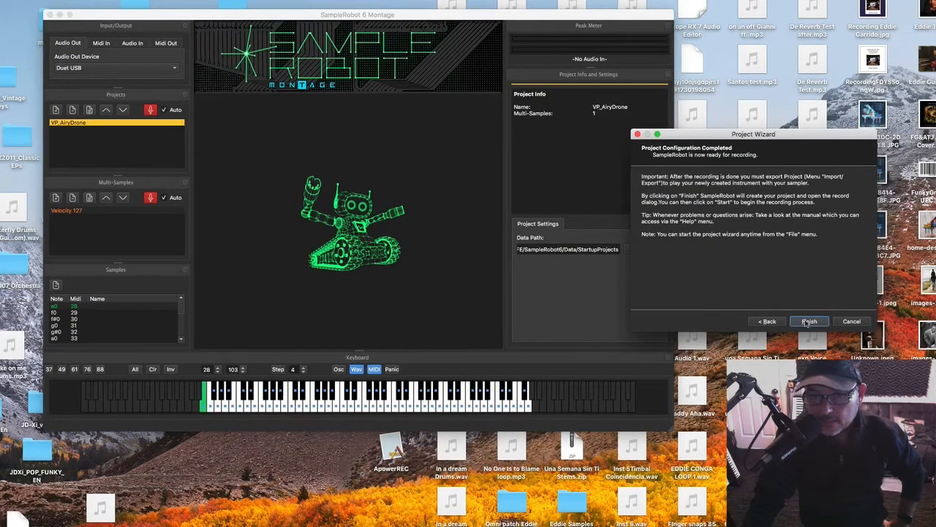
{"action": "left_click", "coordinate": [809, 321]}
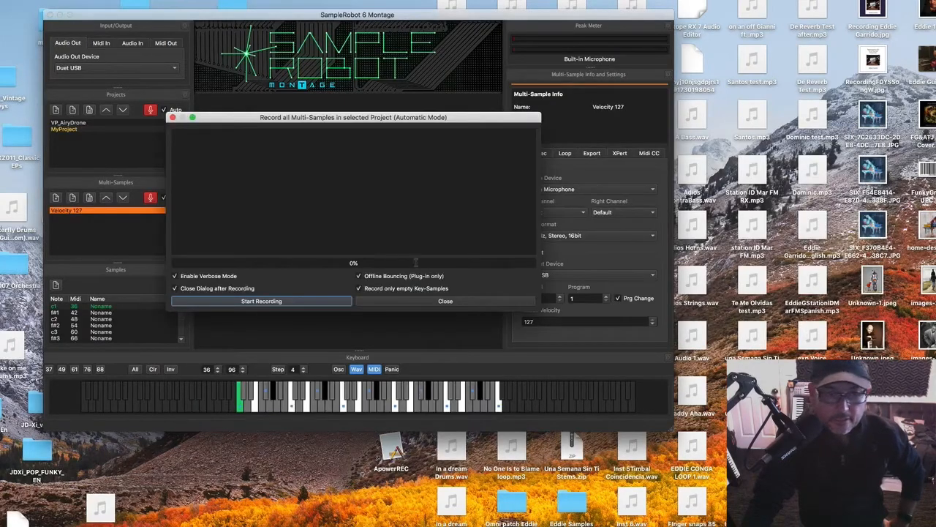
- Close the automatic recording dialog without recording, cancel saving MyProject, and start a file import into Velocity 127 with the suggested import options
{"action": "left_click", "coordinate": [445, 301]}
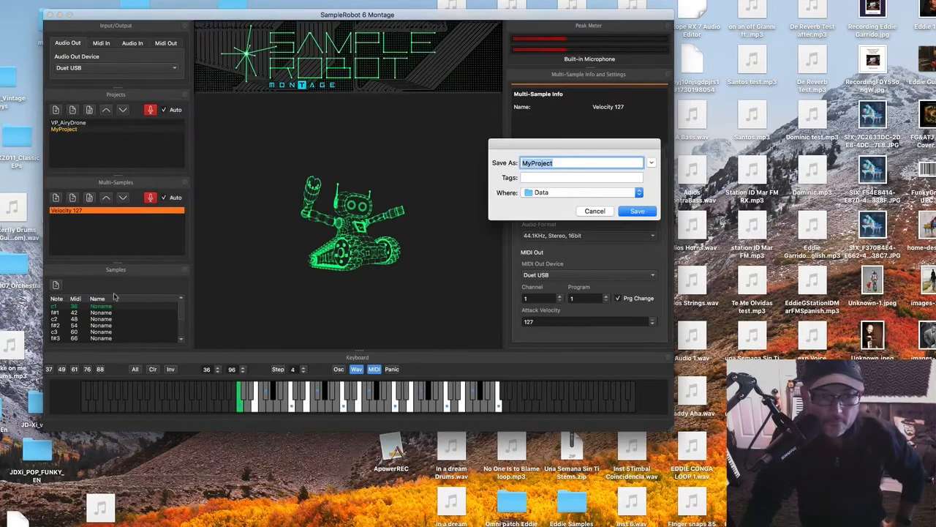
{"action": "left_click", "coordinate": [594, 211]}
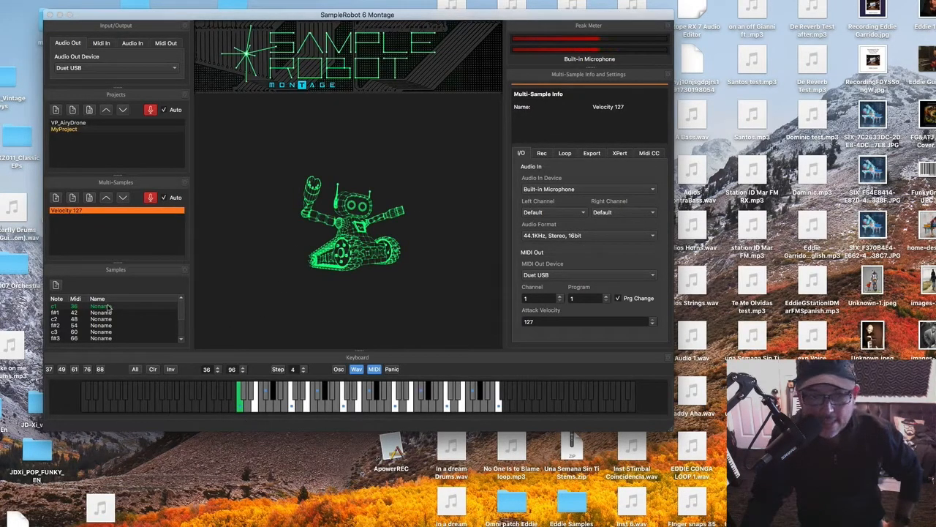
{"action": "left_click", "coordinate": [73, 0]}
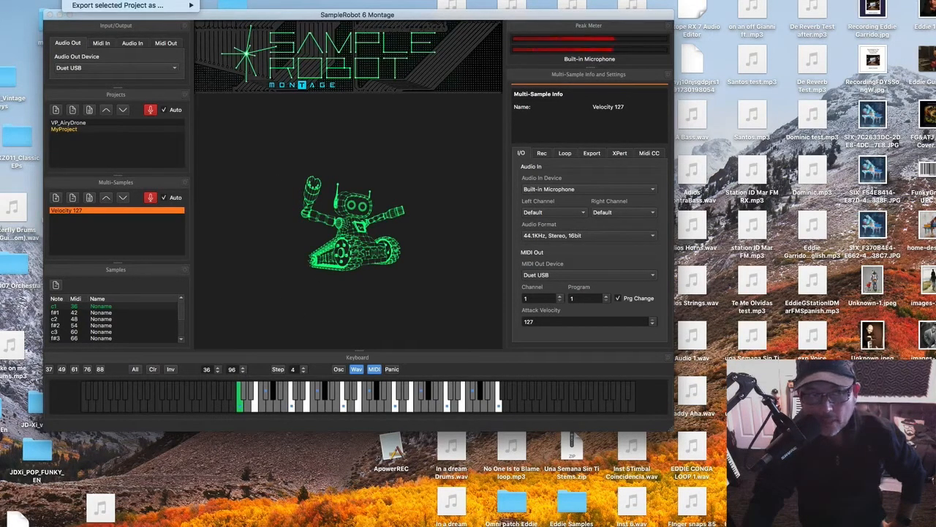
{"action": "left_click", "coordinate": [117, 0]}
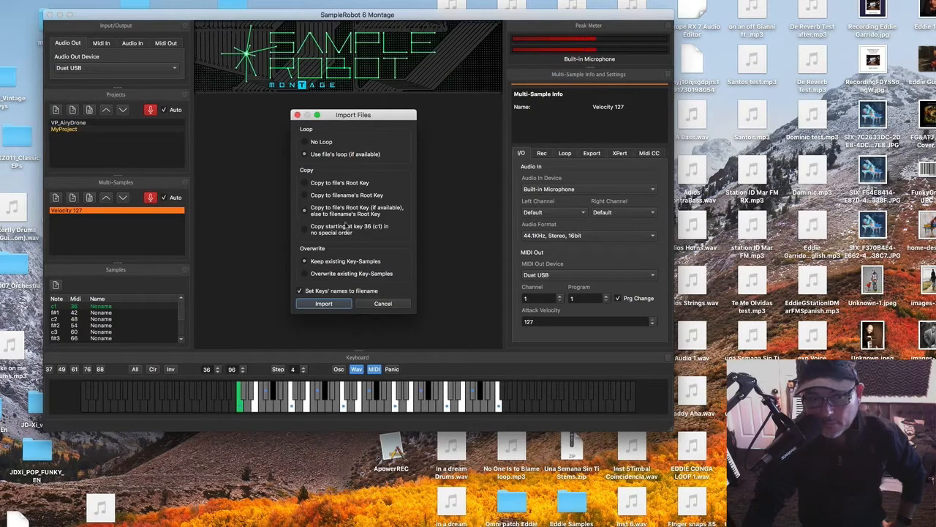
{"action": "left_click", "coordinate": [324, 304]}
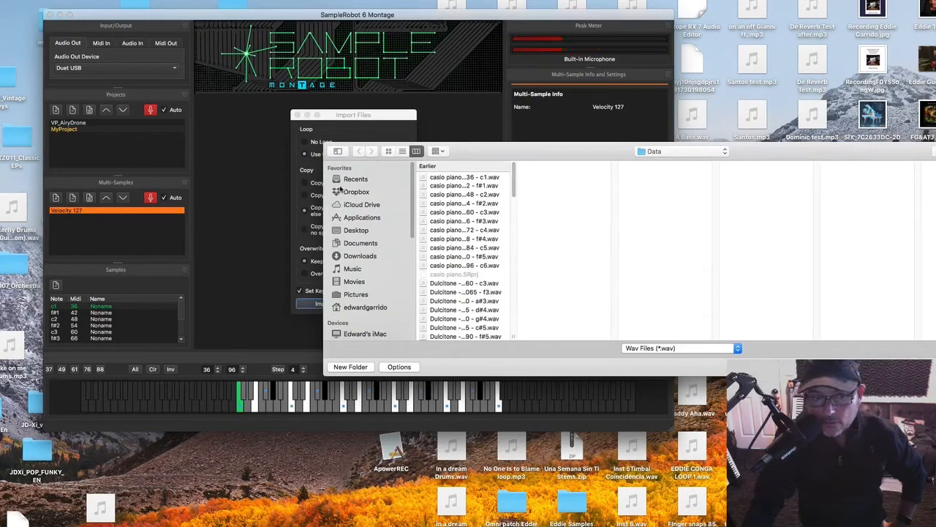
- Browse the Desktop for the Omni patch folder, examine the note-named WAV samples in it, and cancel the import
{"action": "left_click", "coordinate": [358, 231]}
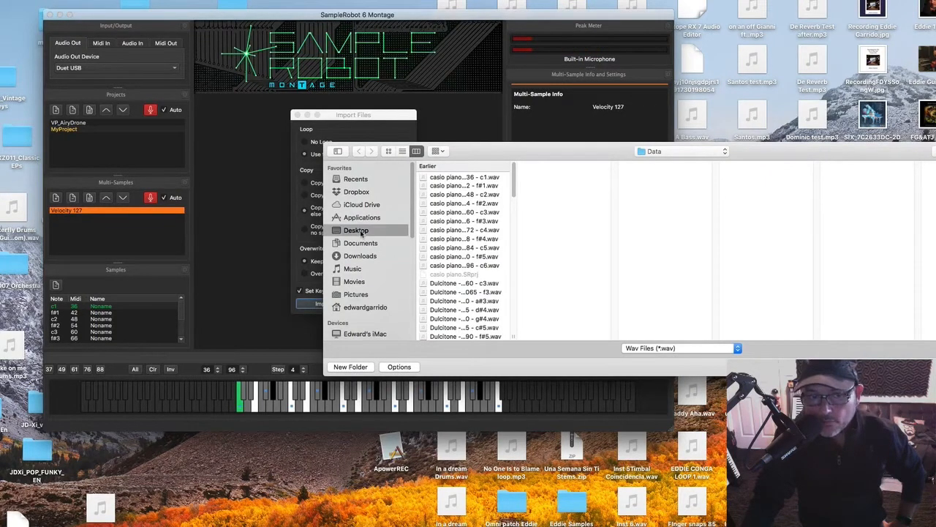
{"action": "double_click", "coordinate": [516, 337]}
{"action": "scroll", "coordinate": [535, 272], "scroll_direction": "down", "scroll_amount": 10}
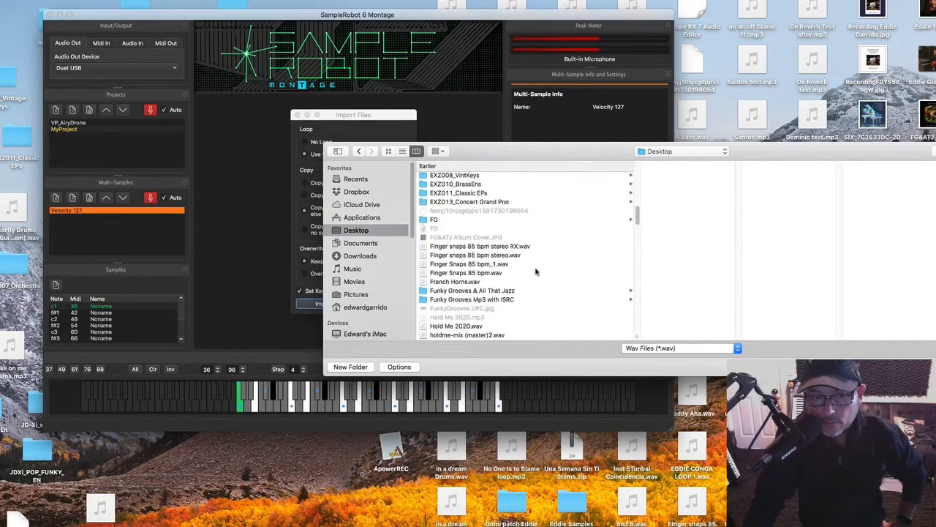
{"action": "scroll", "coordinate": [535, 272], "scroll_direction": "down", "scroll_amount": 6}
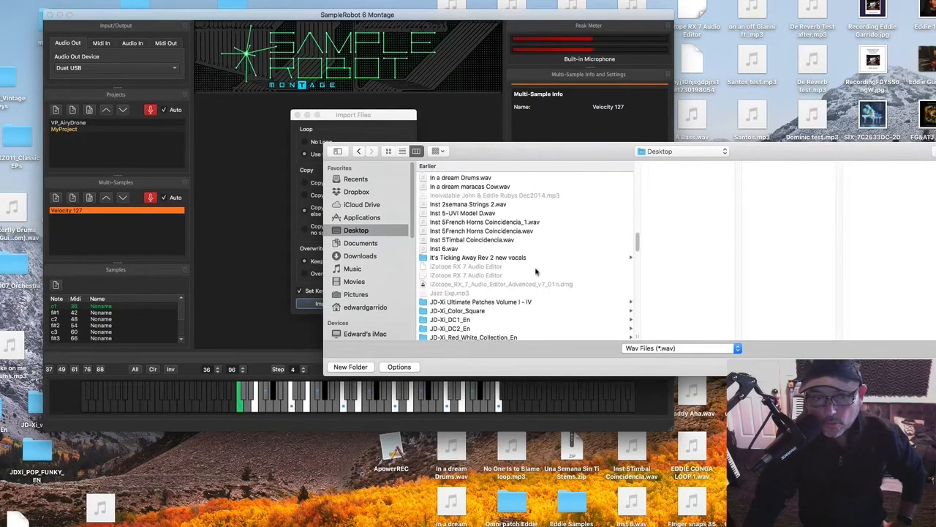
{"action": "scroll", "coordinate": [535, 272], "scroll_direction": "down", "scroll_amount": 5}
{"action": "scroll", "coordinate": [535, 273], "scroll_direction": "up", "scroll_amount": 3}
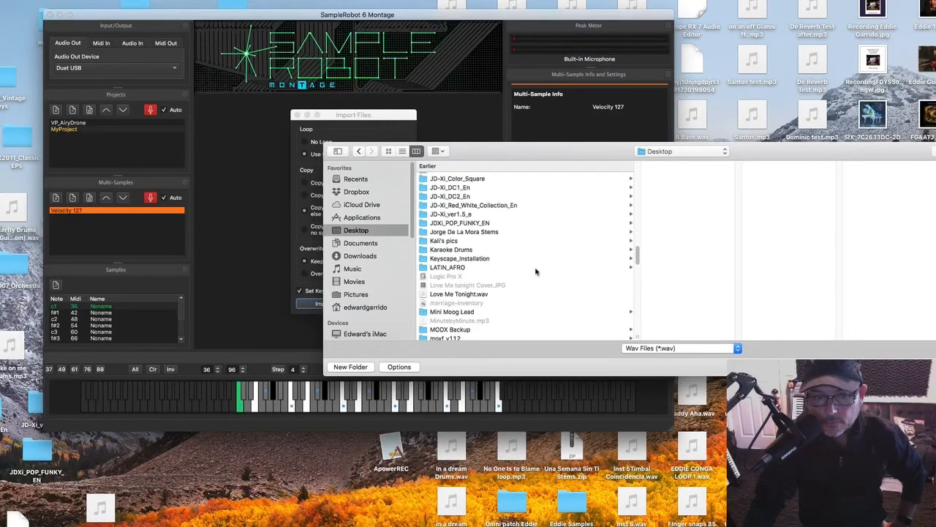
{"action": "scroll", "coordinate": [535, 273], "scroll_direction": "down", "scroll_amount": 8}
{"action": "scroll", "coordinate": [535, 272], "scroll_direction": "down", "scroll_amount": 3}
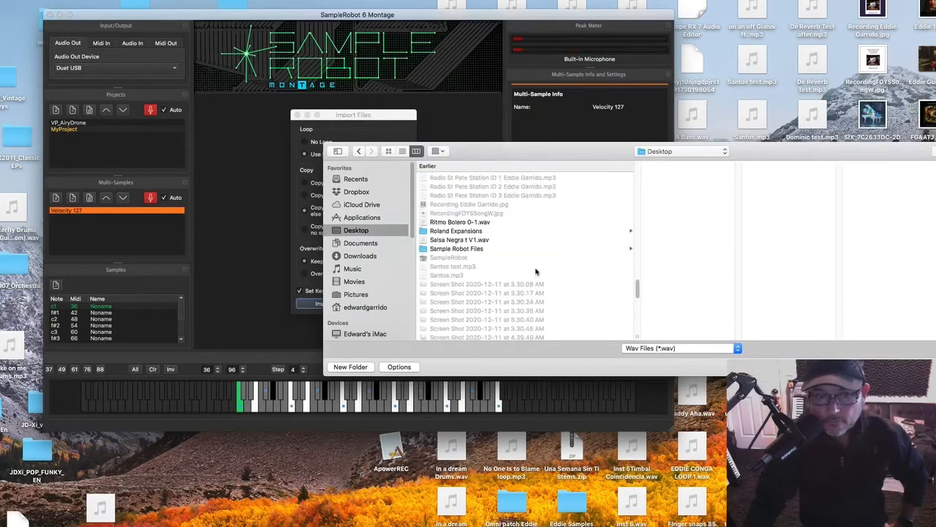
{"action": "scroll", "coordinate": [535, 272], "scroll_direction": "up", "scroll_amount": 10}
{"action": "scroll", "coordinate": [535, 272], "scroll_direction": "up", "scroll_amount": 15}
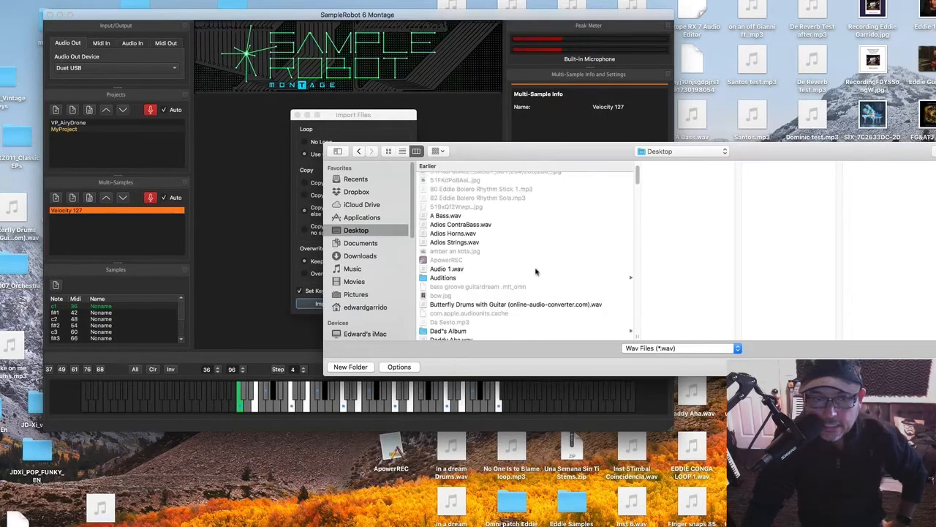
{"action": "scroll", "coordinate": [535, 272], "scroll_direction": "up", "scroll_amount": 2}
{"action": "scroll", "coordinate": [536, 272], "scroll_direction": "down", "scroll_amount": 5}
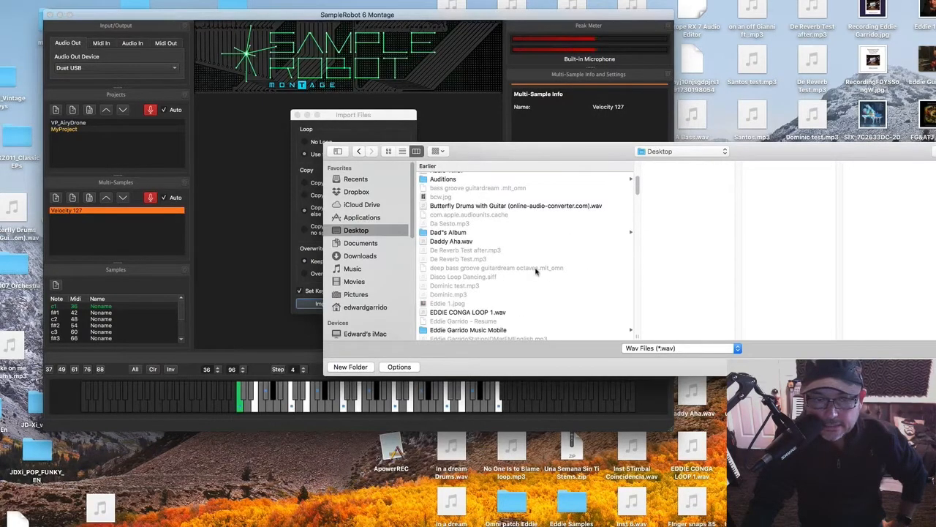
{"action": "scroll", "coordinate": [535, 272], "scroll_direction": "down", "scroll_amount": 3}
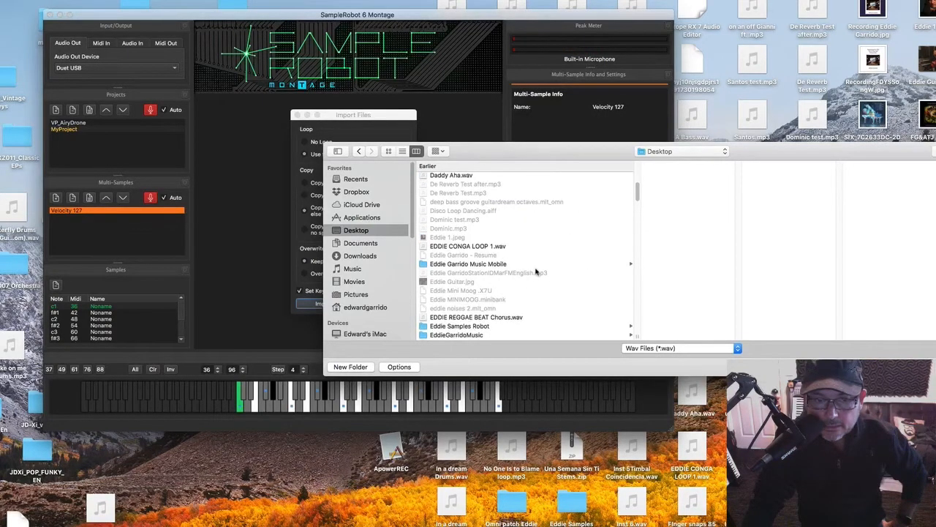
{"action": "scroll", "coordinate": [536, 272], "scroll_direction": "down", "scroll_amount": 9}
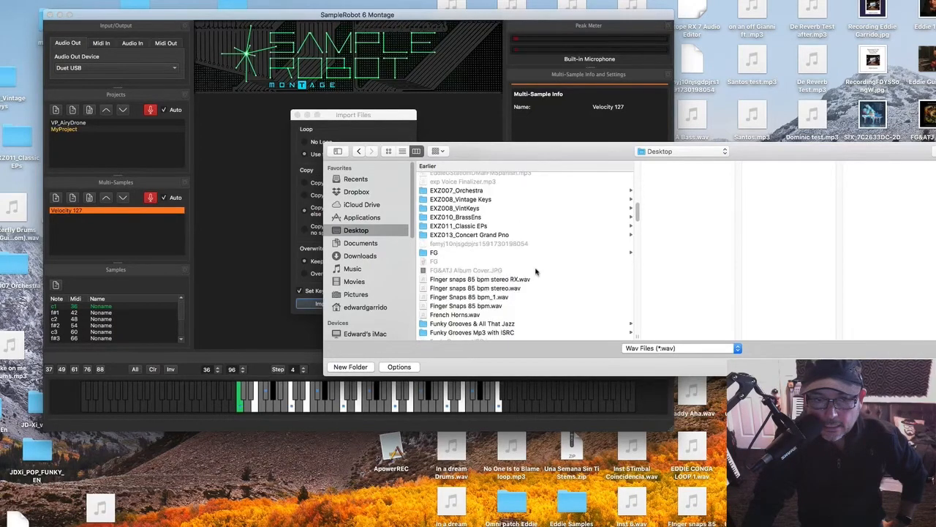
{"action": "scroll", "coordinate": [535, 272], "scroll_direction": "down", "scroll_amount": 3}
{"action": "scroll", "coordinate": [535, 272], "scroll_direction": "down", "scroll_amount": 3}
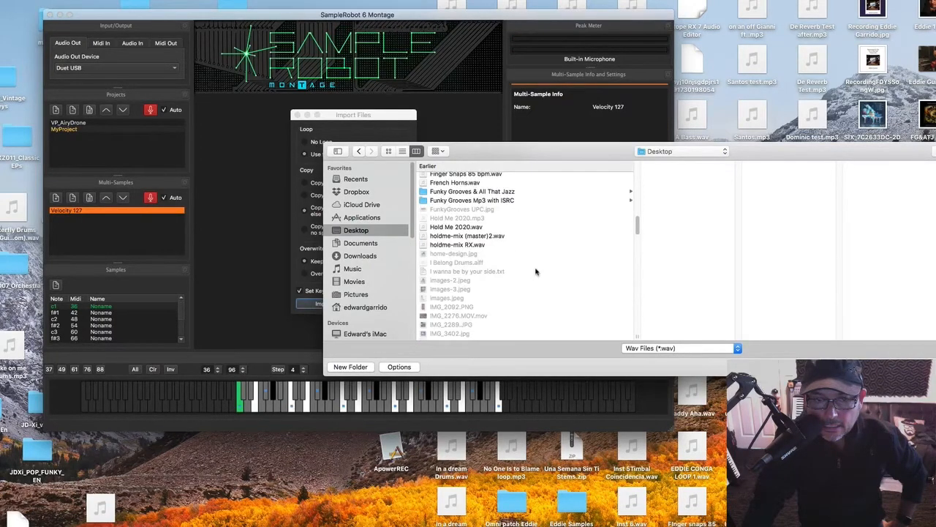
{"action": "scroll", "coordinate": [536, 272], "scroll_direction": "down", "scroll_amount": 6}
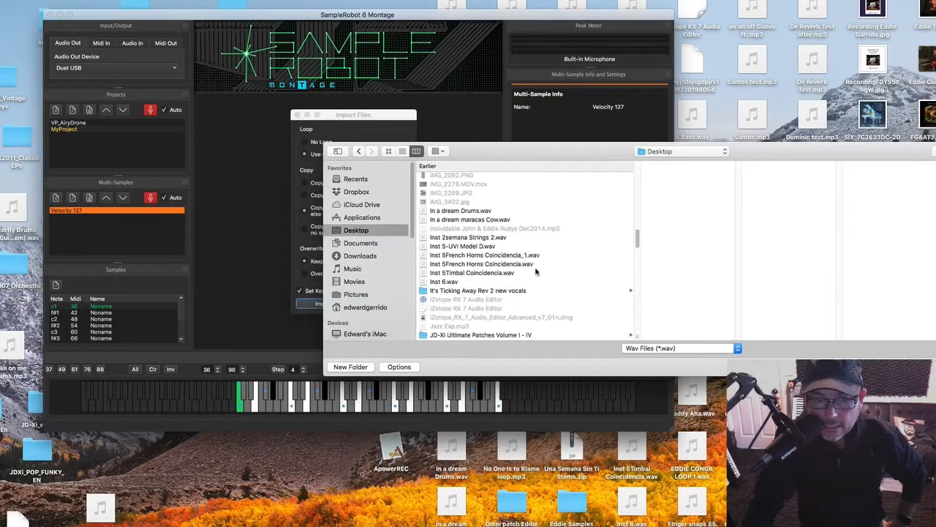
{"action": "scroll", "coordinate": [535, 272], "scroll_direction": "down", "scroll_amount": 6}
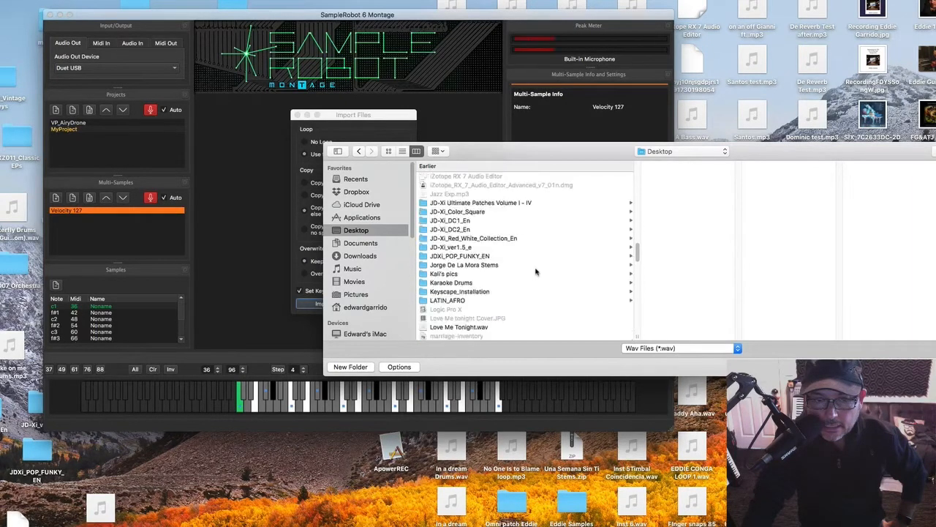
{"action": "scroll", "coordinate": [535, 272], "scroll_direction": "down", "scroll_amount": 6}
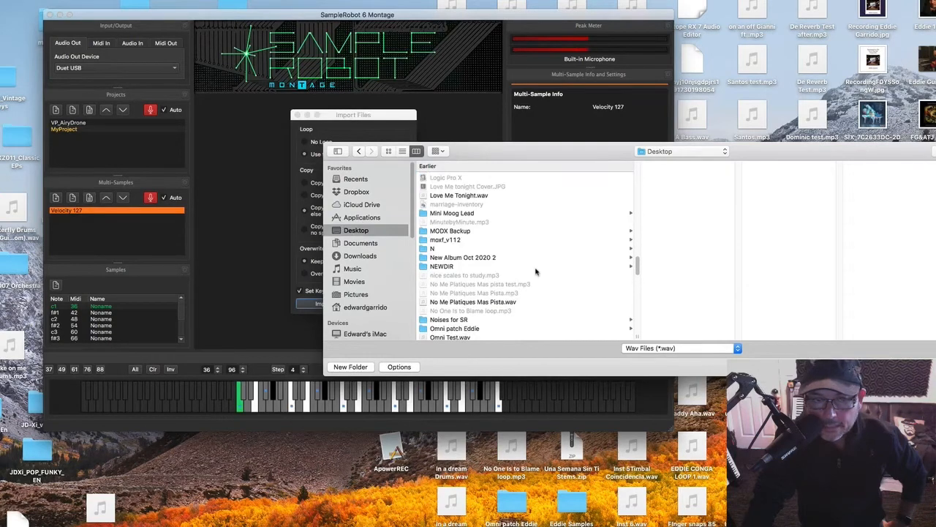
{"action": "scroll", "coordinate": [535, 272], "scroll_direction": "down", "scroll_amount": 3}
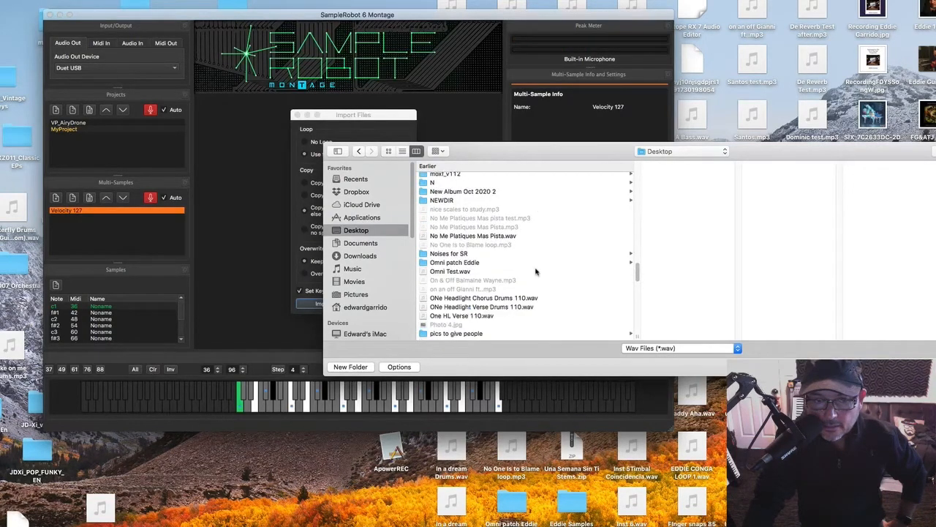
{"action": "left_click", "coordinate": [454, 262]}
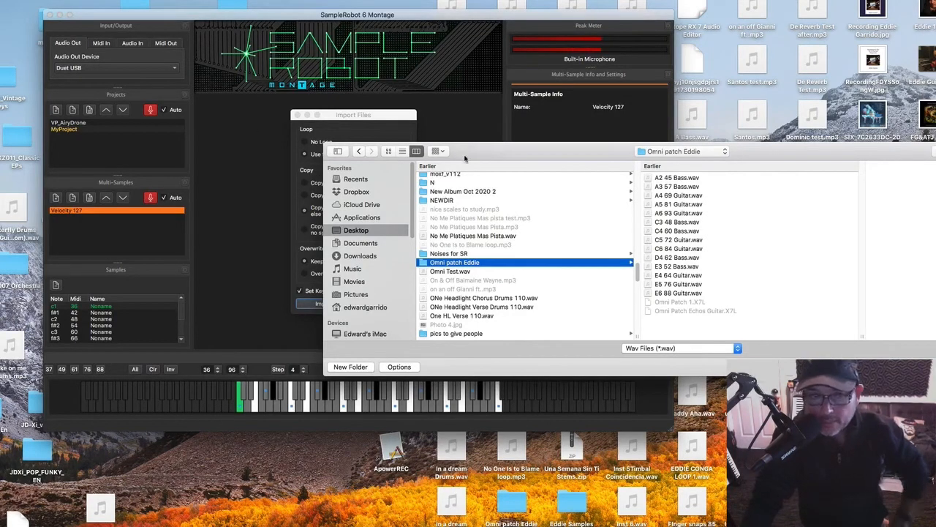
{"action": "left_click_drag", "start_coordinate": [467, 158], "coordinate": [709, 135]}
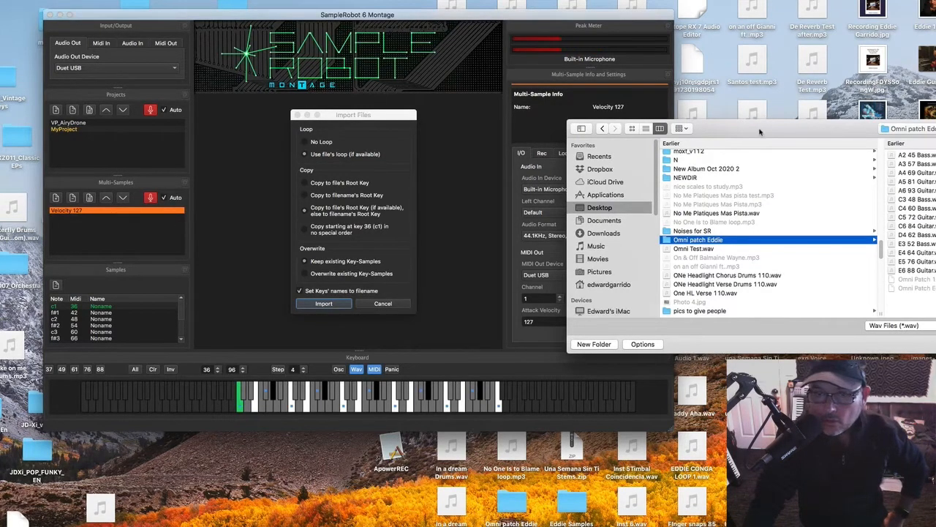
{"action": "left_click_drag", "start_coordinate": [746, 131], "coordinate": [629, 123]}
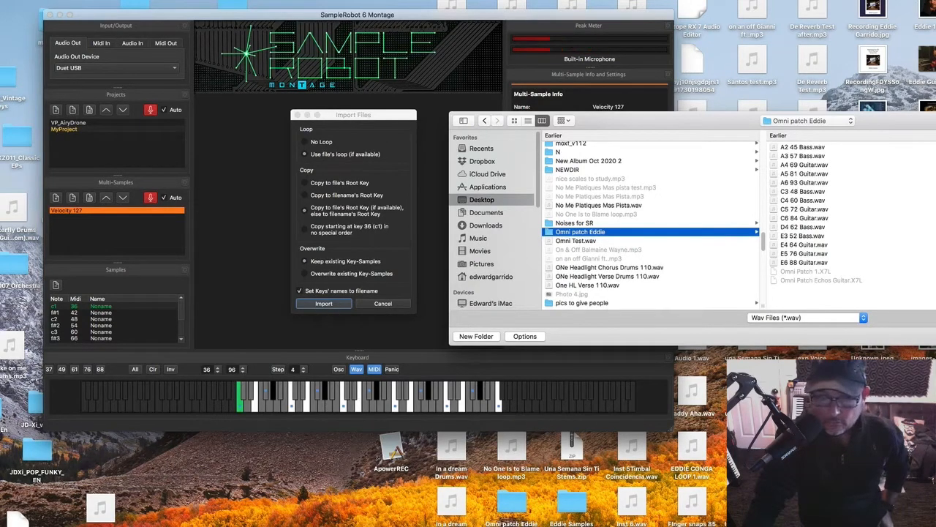
{"action": "key", "text": "Escape"}
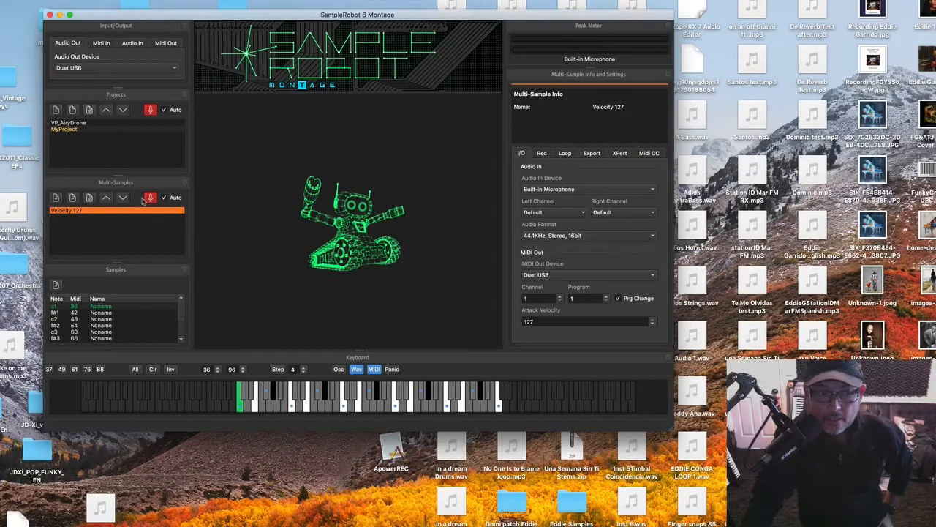
- Add a new project named test
{"action": "left_click", "coordinate": [55, 109]}
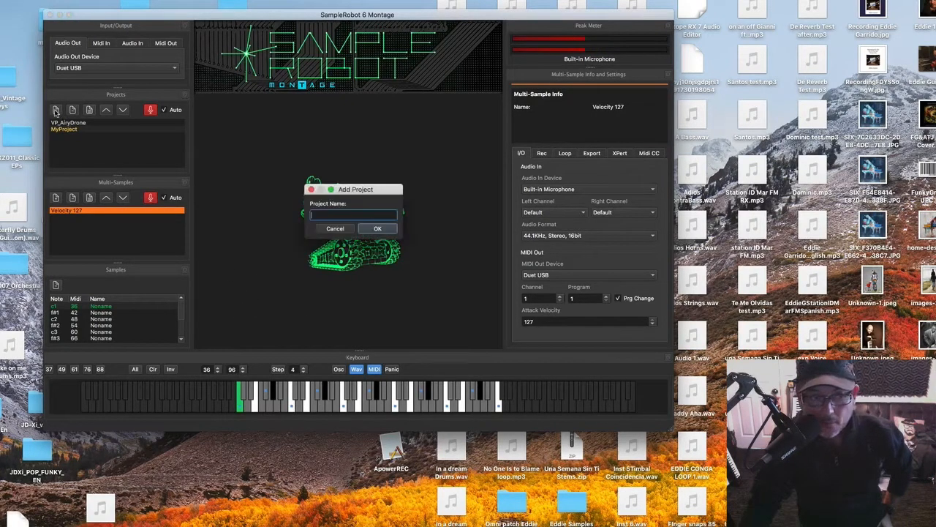
{"action": "type", "text": "test"}
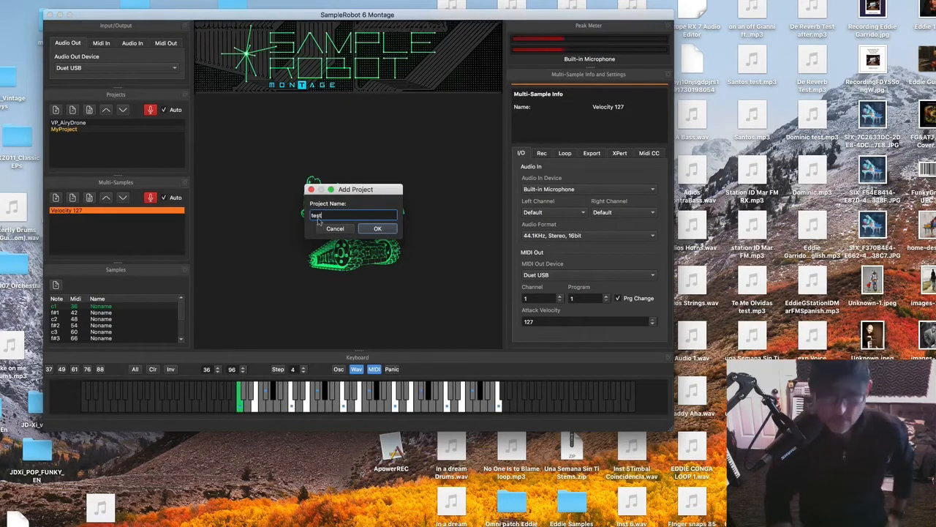
{"action": "key", "text": "Return"}
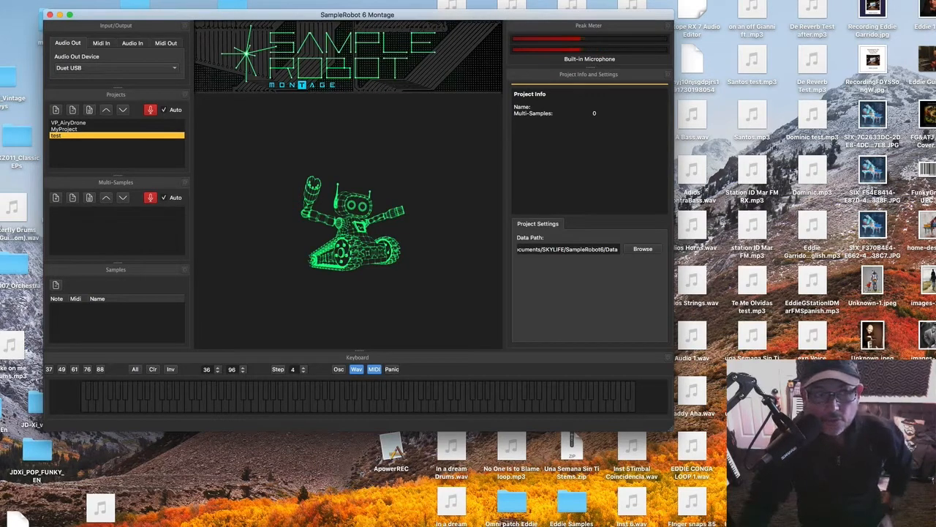
{"action": "left_click", "coordinate": [82, 1]}
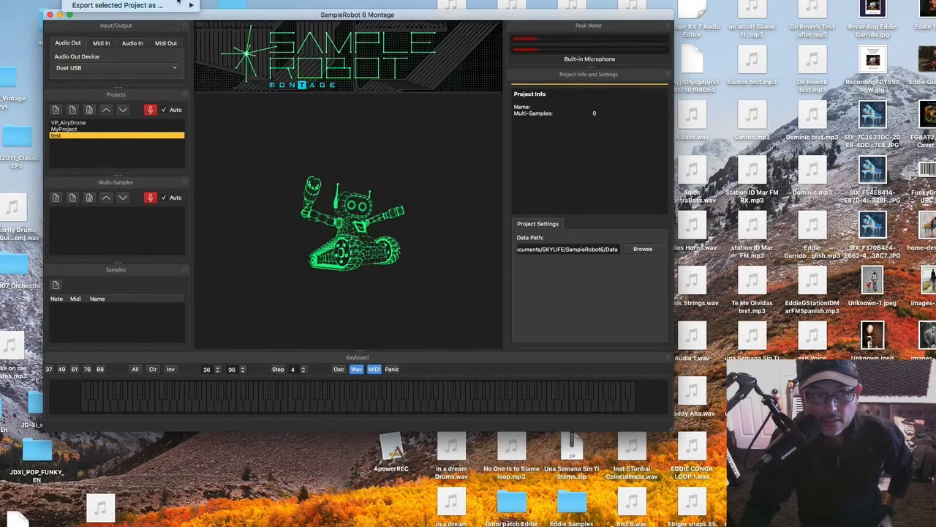
{"action": "left_click", "coordinate": [261, 2]}
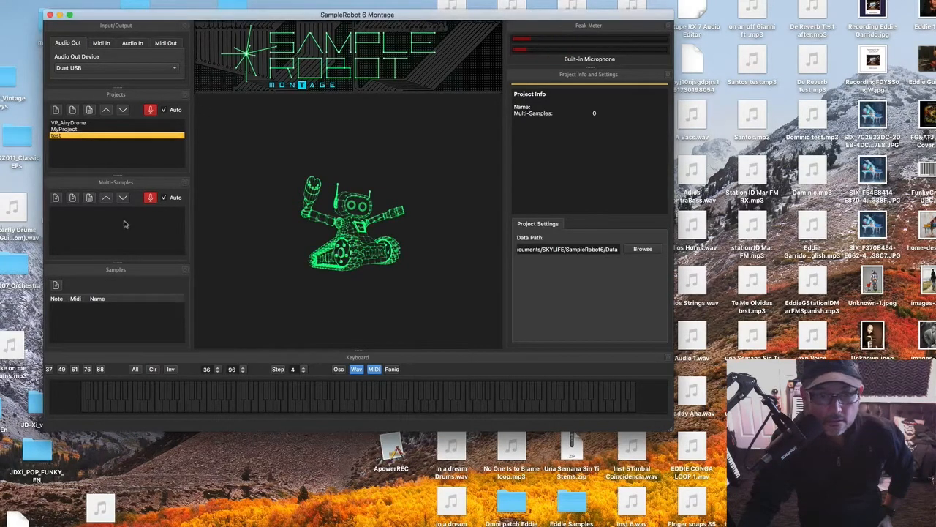
- Add a multisample named test to the test project
{"action": "left_click", "coordinate": [55, 199]}
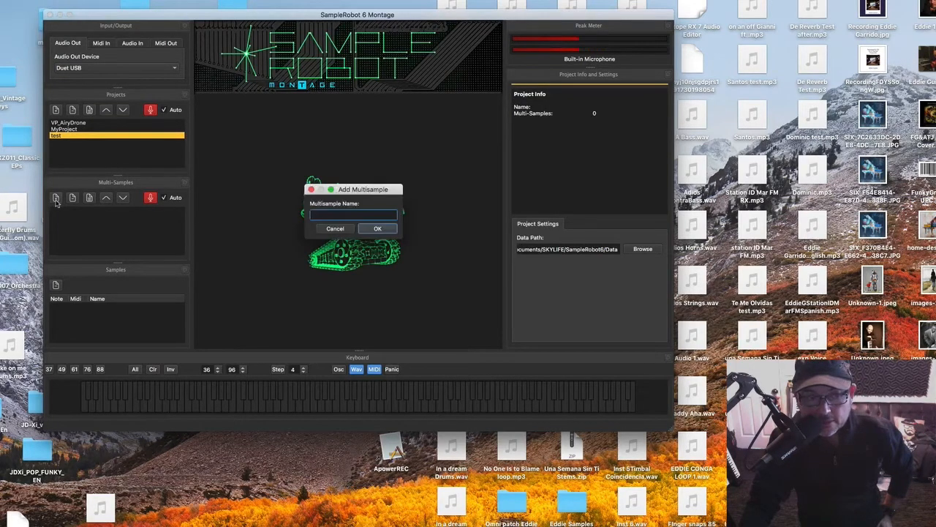
{"action": "type", "text": "test"}
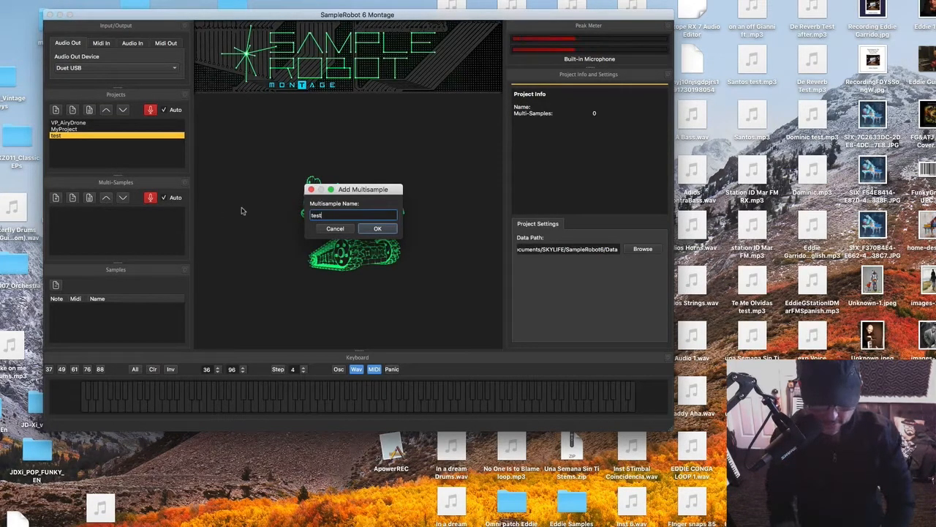
{"action": "key", "text": "Return"}
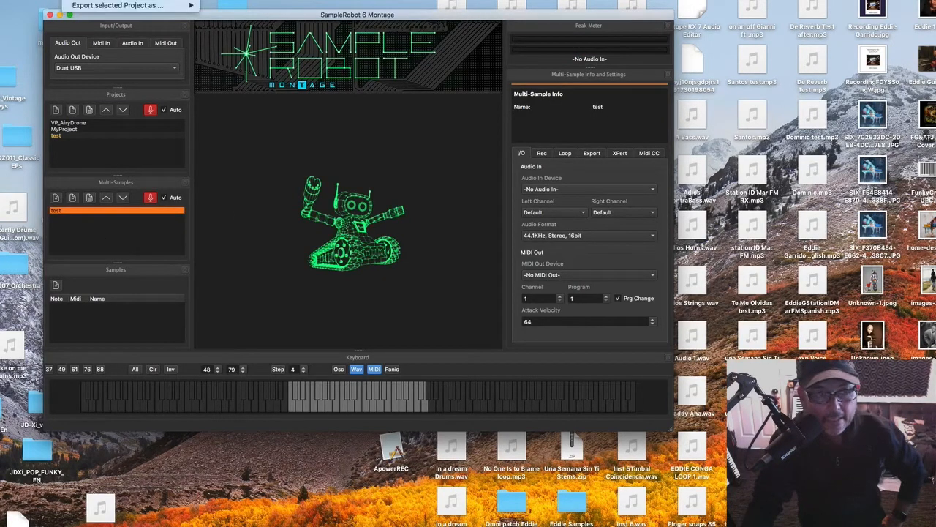
- Import all fourteen note-named WAV samples, A2 45 Bass through E6 88 Guitar, from the Omni patch folder with the suggested import options
{"action": "left_click", "coordinate": [173, 3]}
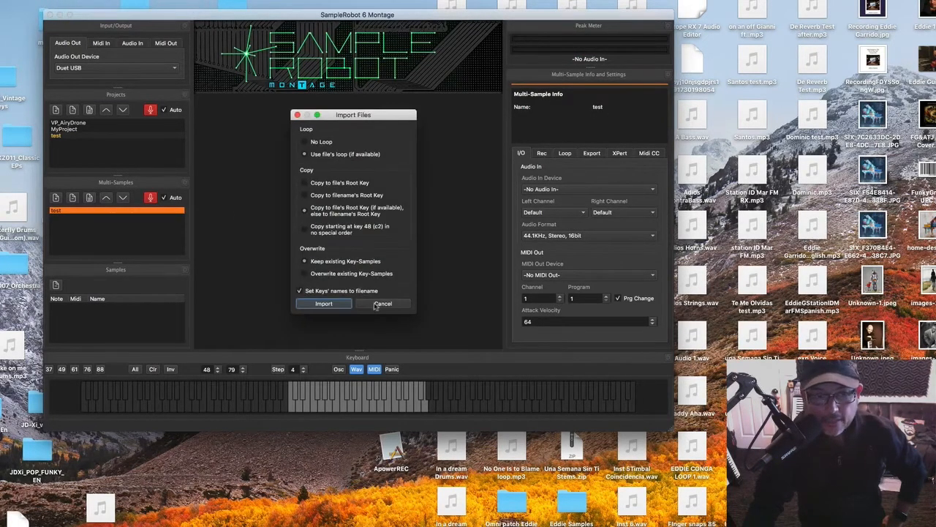
{"action": "left_click", "coordinate": [323, 303]}
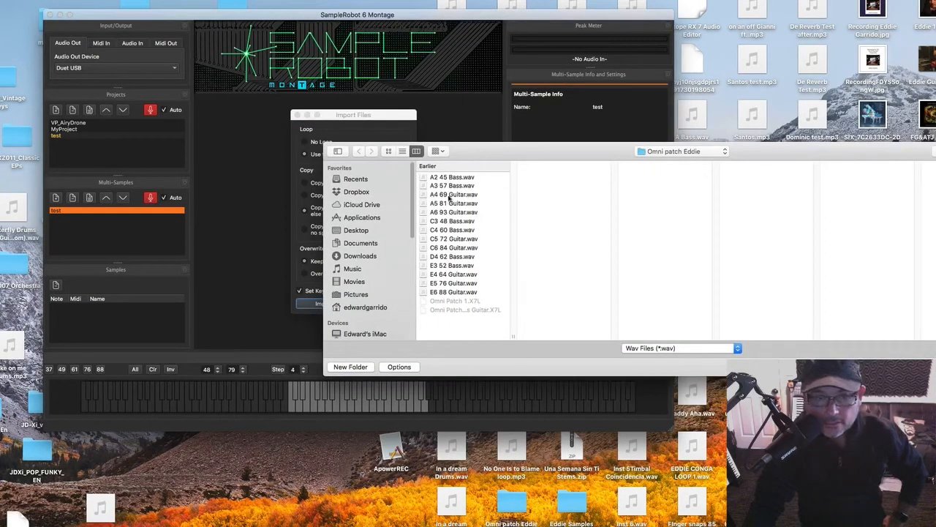
{"action": "left_click", "coordinate": [443, 180]}
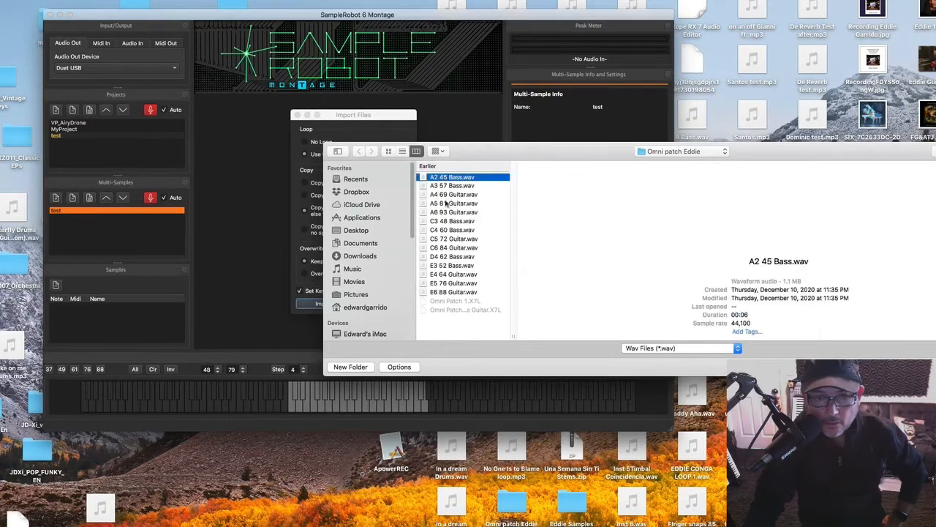
{"action": "left_click", "coordinate": [459, 293], "text": "shift"}
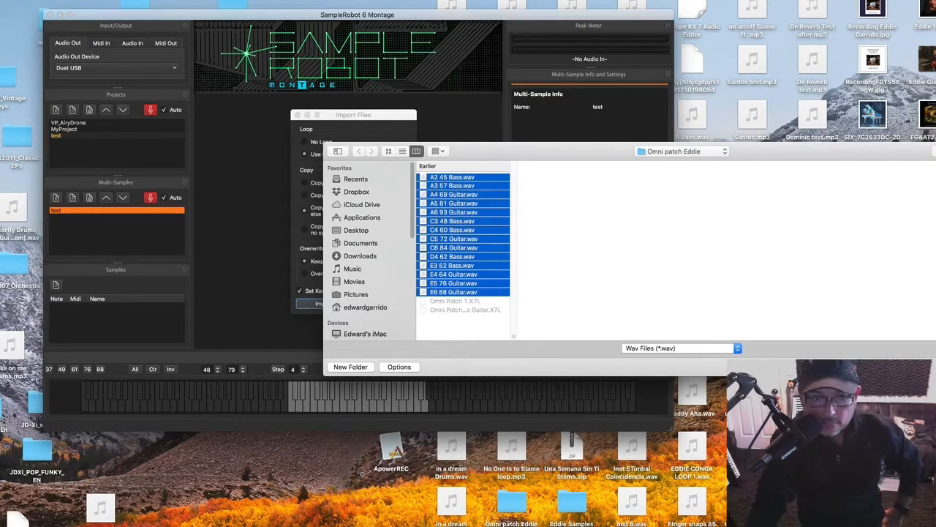
{"action": "key", "text": "Return"}
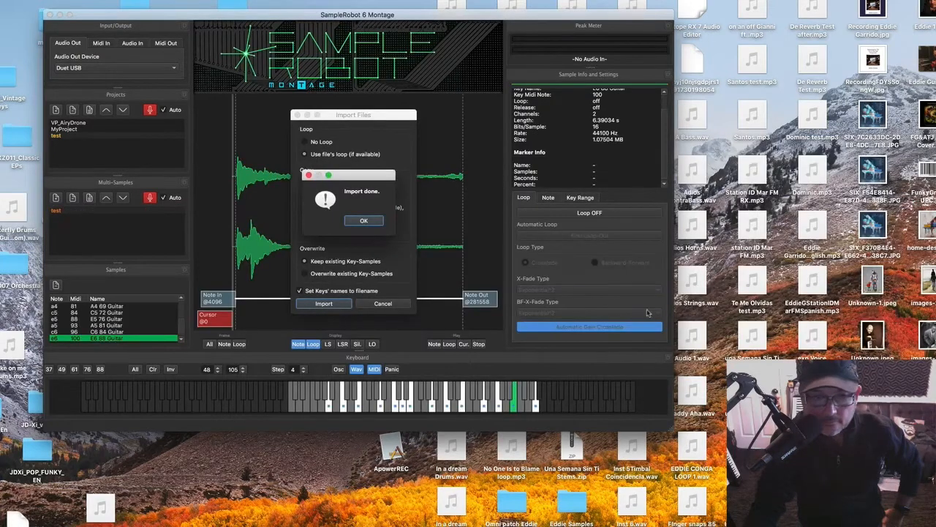
{"action": "left_click", "coordinate": [367, 222]}
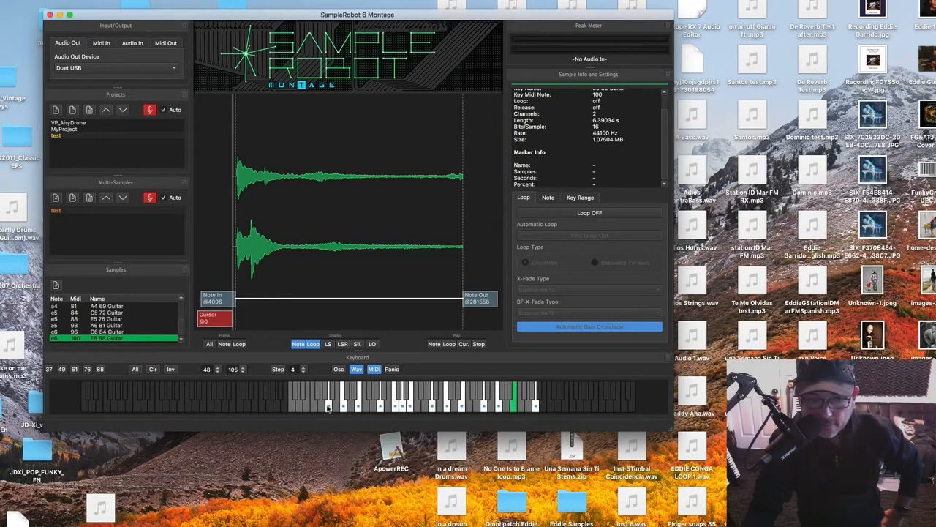
- Audition the imported samples by playing several of their mapped keys on the on-screen keyboard
{"action": "left_click", "coordinate": [328, 406]}
{"action": "left_click", "coordinate": [342, 406]}
{"action": "left_click", "coordinate": [379, 408]}
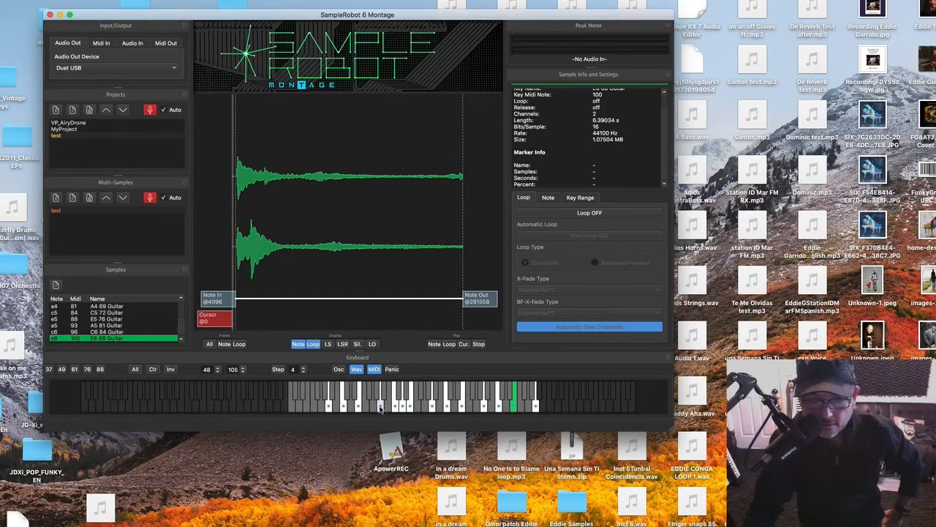
{"action": "left_click", "coordinate": [396, 408]}
{"action": "left_click", "coordinate": [403, 408]}
{"action": "left_click", "coordinate": [409, 407]}
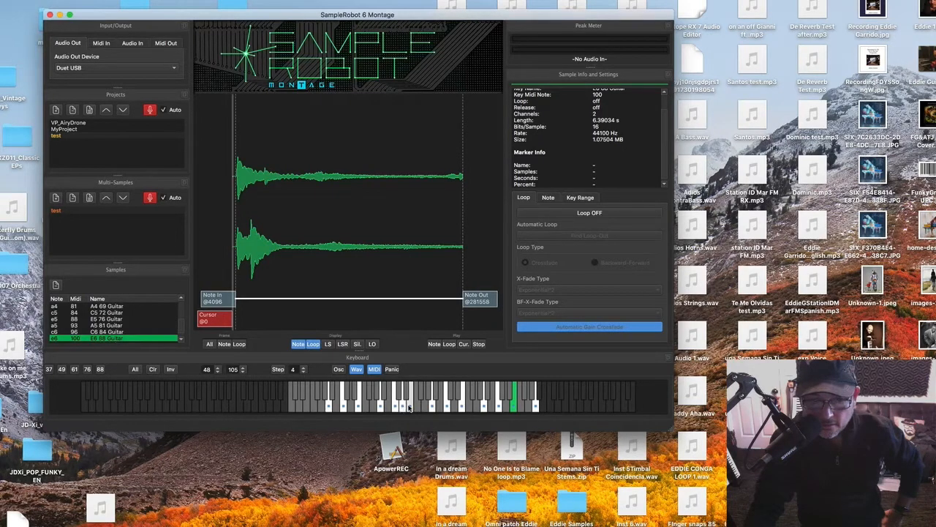
{"action": "left_click", "coordinate": [432, 408]}
{"action": "left_click", "coordinate": [447, 409]}
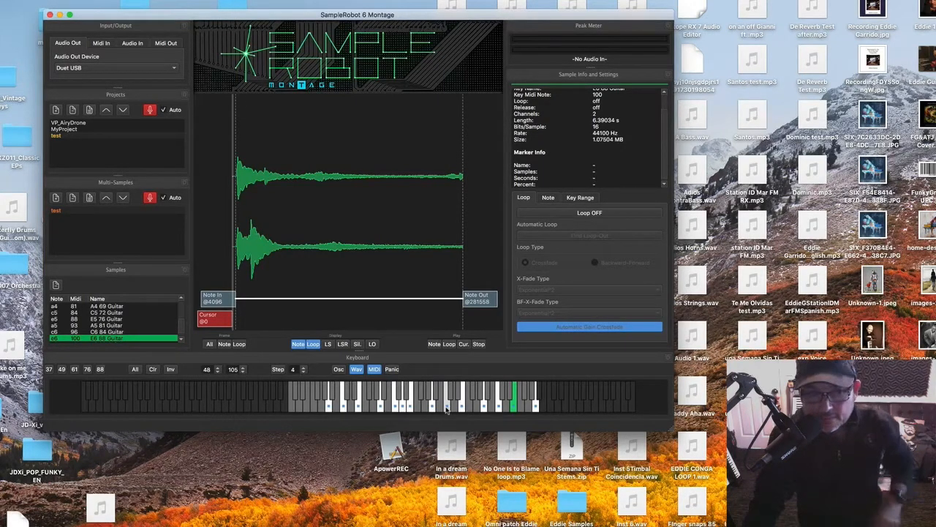
- Examine the Note In marker and the waveforms of the E6 88 Guitar, A5 81 Guitar and A3 57 Bass samples
{"action": "left_click", "coordinate": [218, 299]}
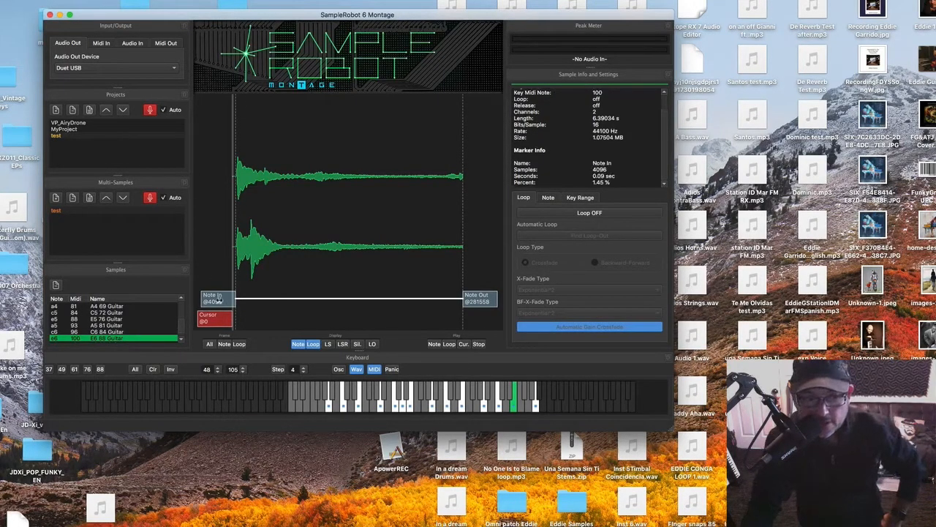
{"action": "scroll", "coordinate": [100, 320], "scroll_direction": "down", "scroll_amount": 1}
{"action": "left_click", "coordinate": [100, 319]}
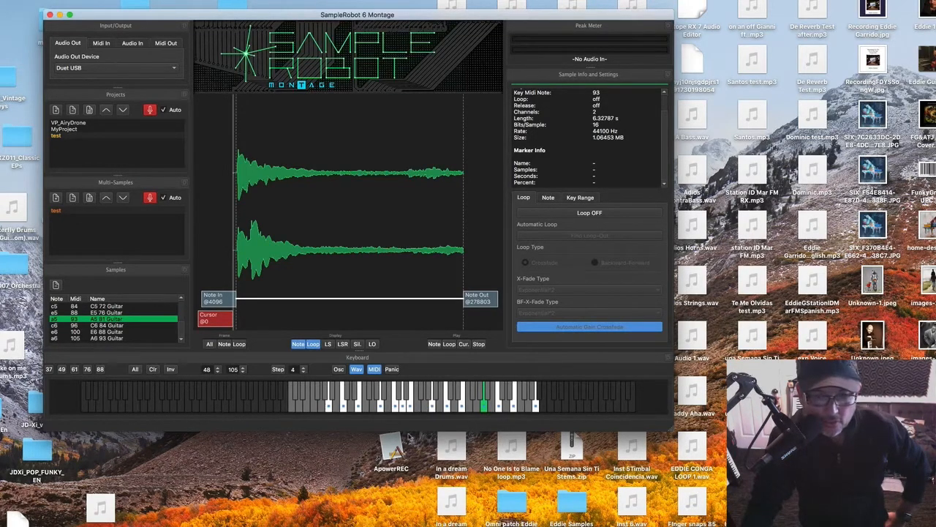
{"action": "scroll", "coordinate": [58, 333], "scroll_direction": "up", "scroll_amount": 5}
{"action": "left_click", "coordinate": [59, 325]}
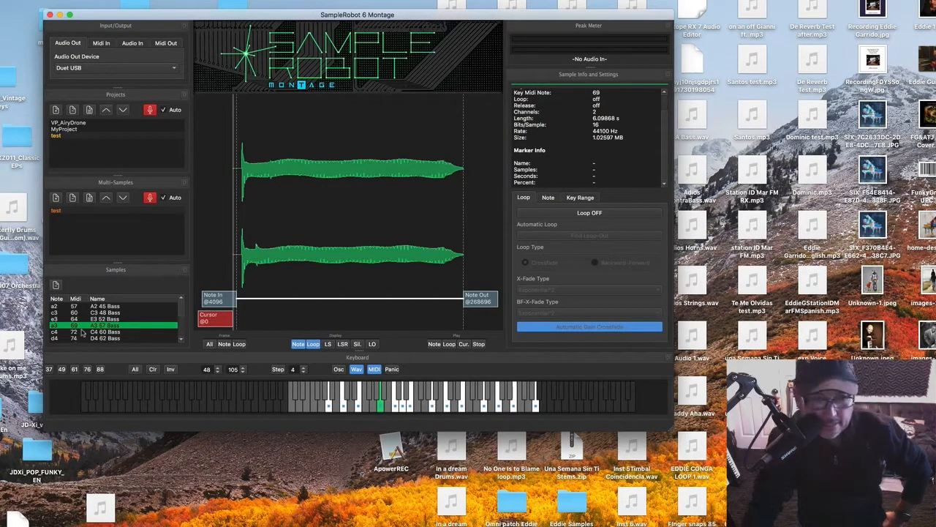
{"action": "scroll", "coordinate": [83, 333], "scroll_direction": "down", "scroll_amount": 3}
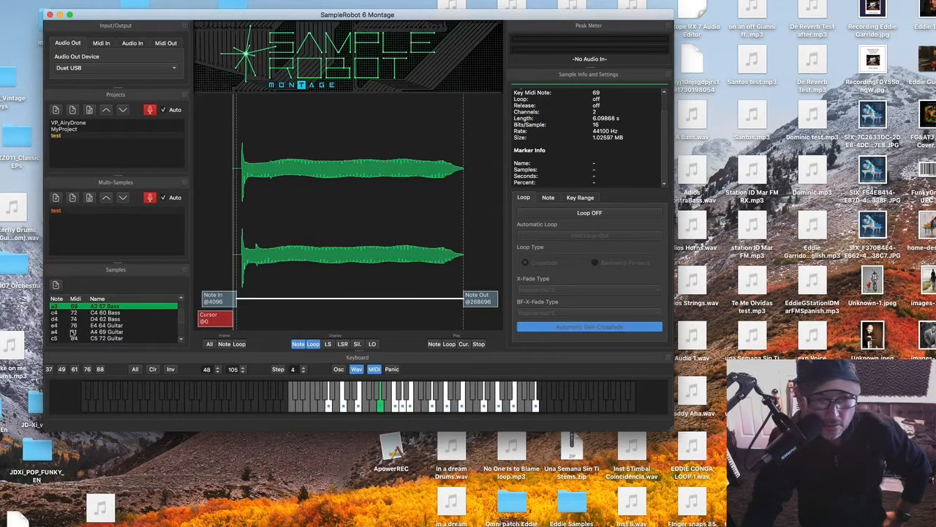
- Move the Note In marker of the A4 69 Guitar sample to about 9551, just before the attack, and audition the note
{"action": "left_click", "coordinate": [76, 332]}
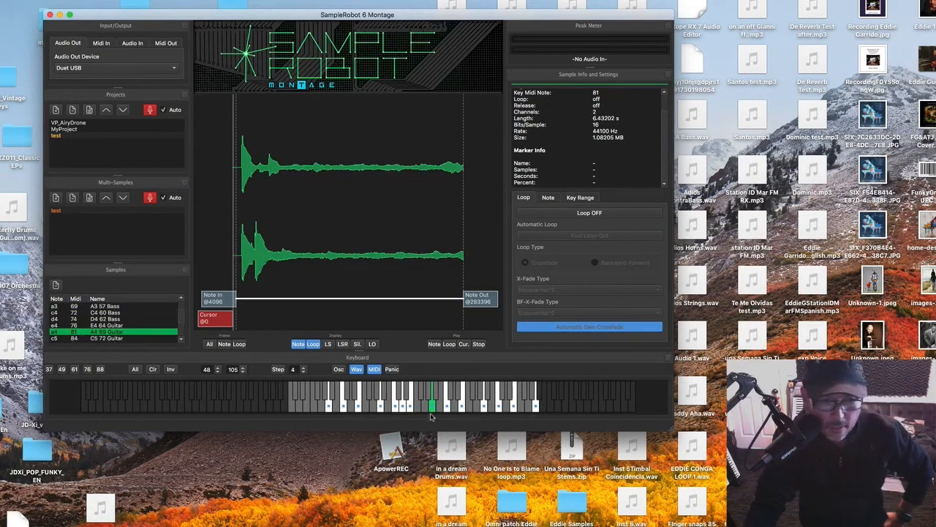
{"action": "left_click", "coordinate": [432, 406]}
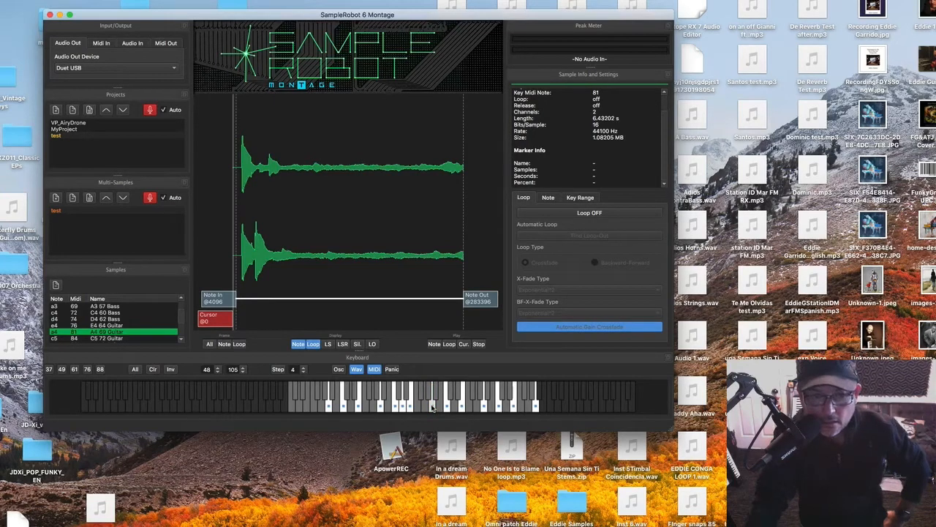
{"action": "left_click", "coordinate": [431, 406]}
{"action": "left_click", "coordinate": [212, 296]}
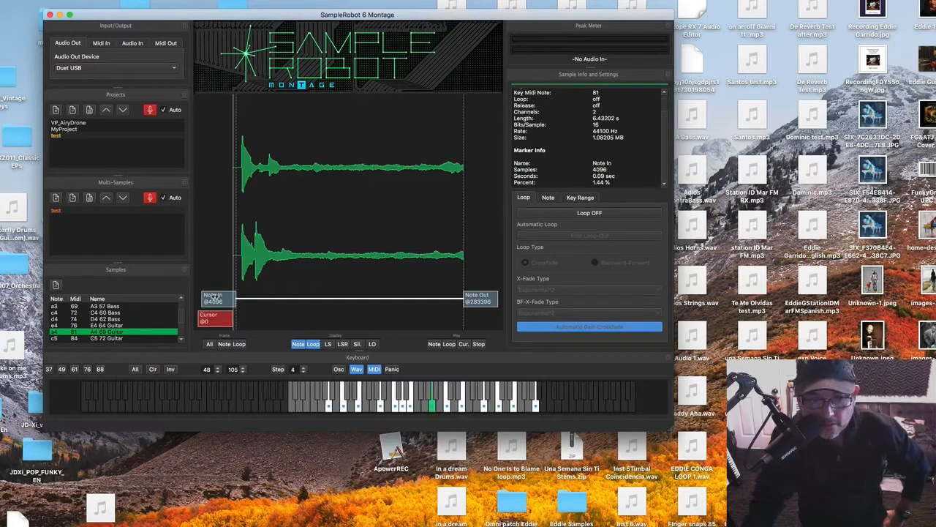
{"action": "left_click_drag", "start_coordinate": [212, 297], "coordinate": [219, 298]}
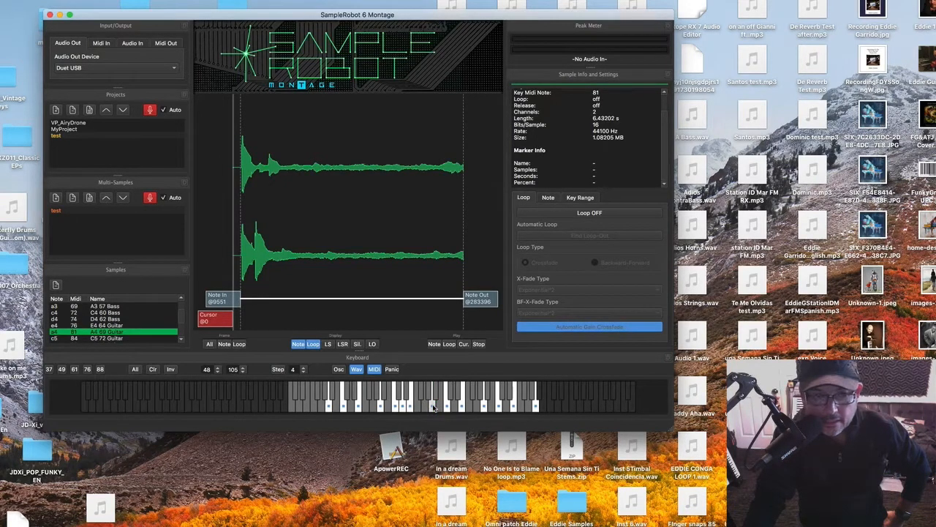
{"action": "left_click", "coordinate": [432, 406]}
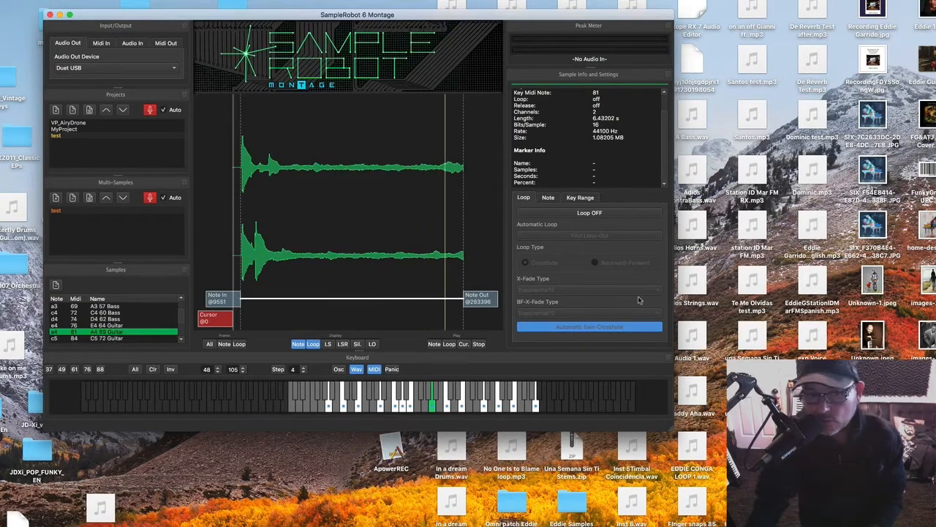
- Enable looping on the A4 69 Guitar sample, find a loop end automatically, move Loop Out to about 278372 and choose Backward-Forward looping
{"action": "left_click", "coordinate": [599, 214]}
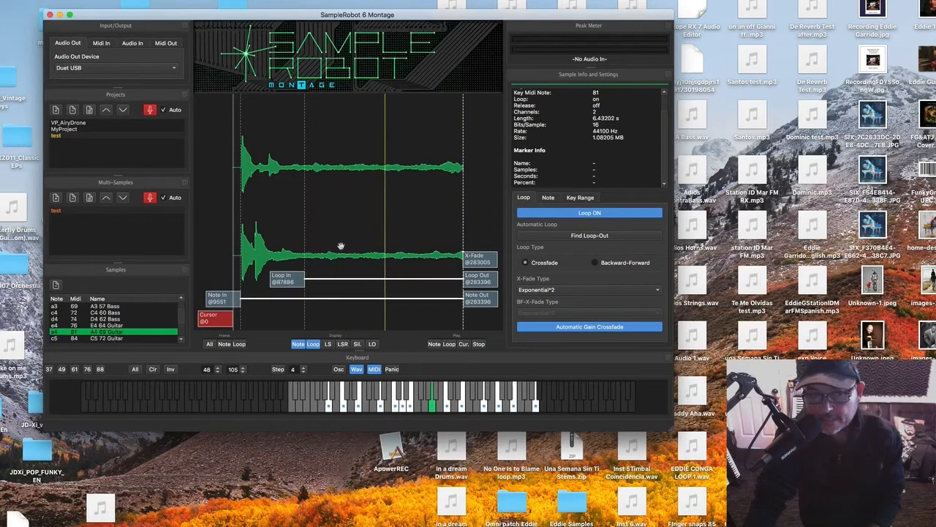
{"action": "left_click", "coordinate": [597, 237]}
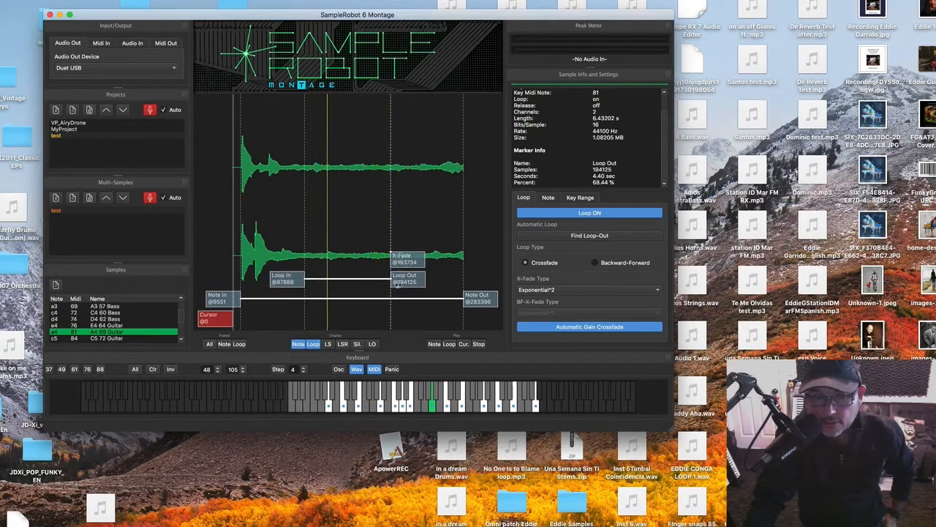
{"action": "mouse_move", "coordinate": [399, 271]}
{"action": "left_mouse_down"}
{"action": "mouse_move", "coordinate": [470, 289]}
{"action": "mouse_move", "coordinate": [456, 288]}
{"action": "left_mouse_up"}
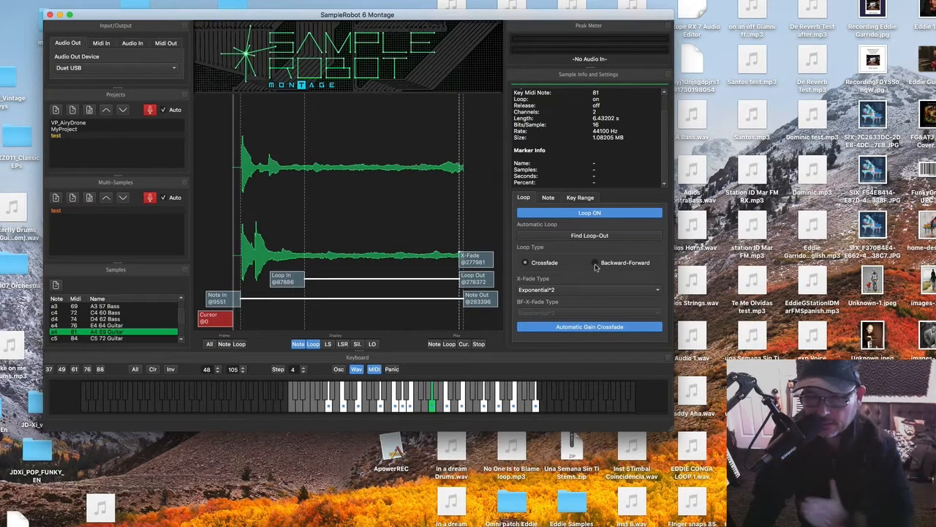
{"action": "left_click", "coordinate": [594, 265]}
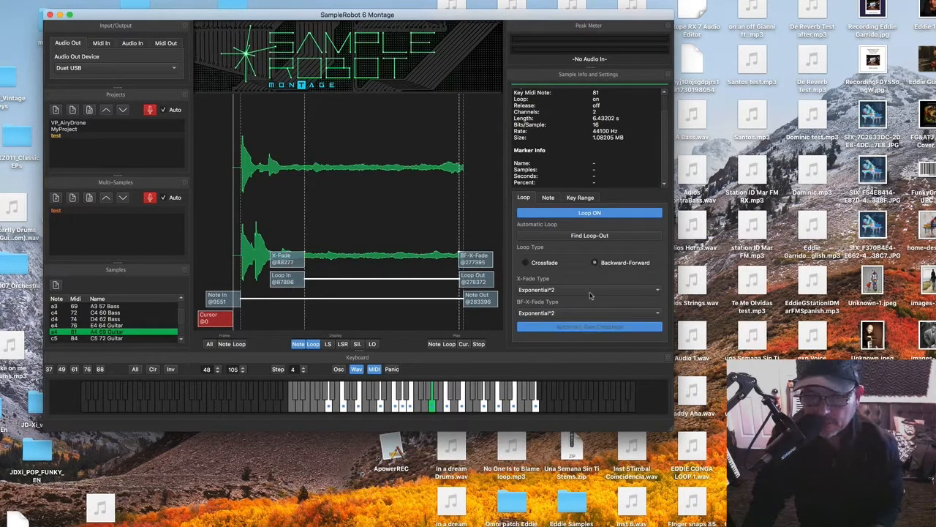
{"action": "key", "text": "space"}
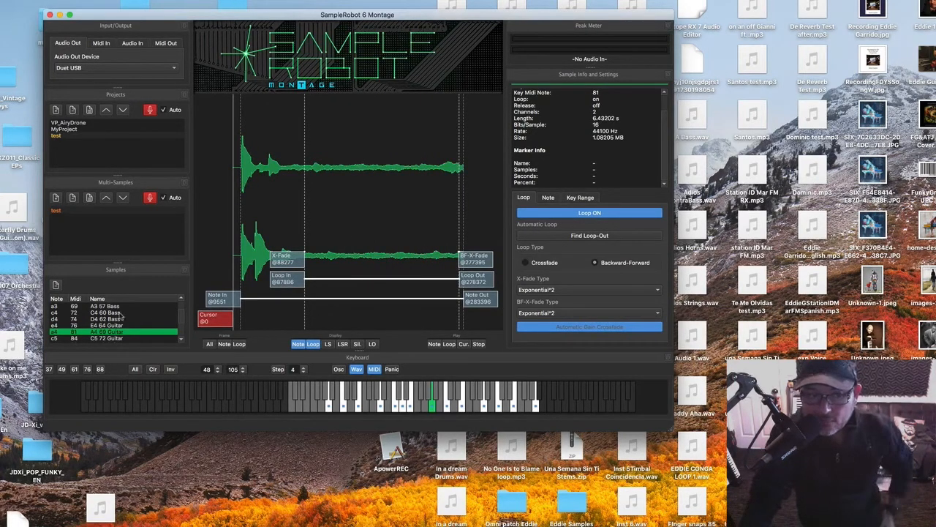
- Move the Note In marker of the E3 52 Bass sample to about 11414, just before the attack
{"action": "scroll", "coordinate": [123, 328], "scroll_direction": "up", "scroll_amount": 2}
{"action": "left_click", "coordinate": [93, 320]}
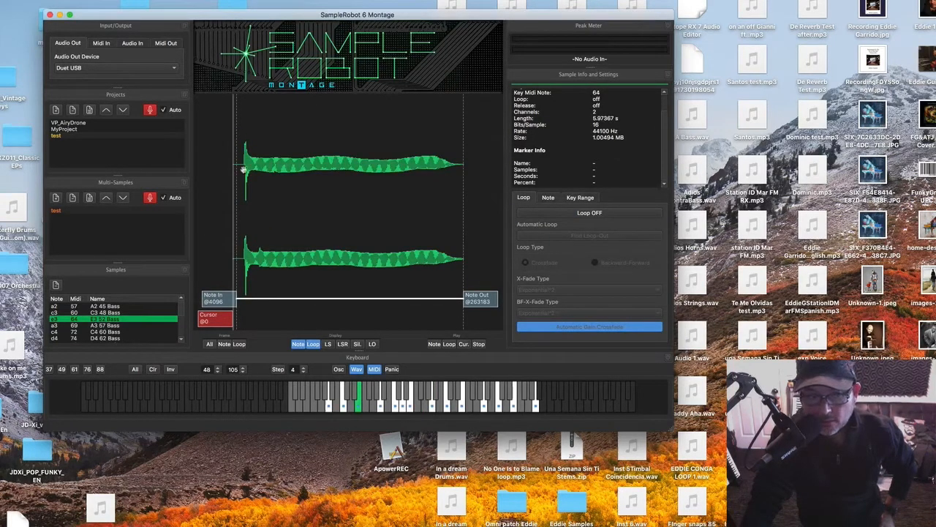
{"action": "left_click_drag", "start_coordinate": [208, 295], "coordinate": [216, 298]}
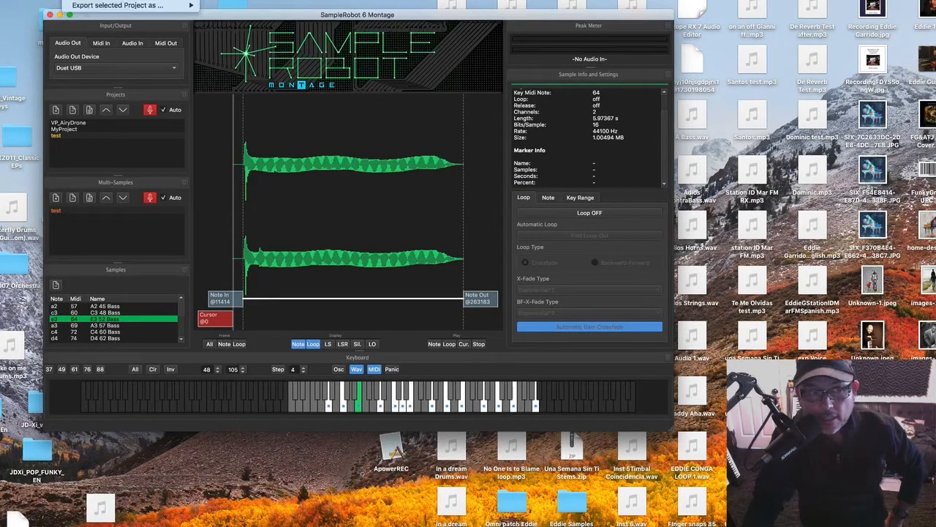
- Examine the file formats available for exporting the selected project
{"action": "mouse_move", "coordinate": [99, 5]}
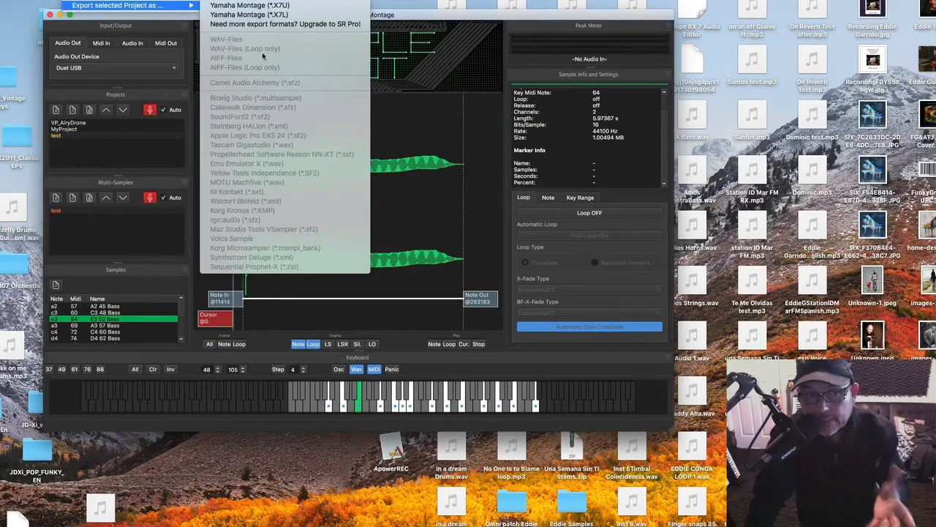
{"action": "left_click", "coordinate": [155, 44]}
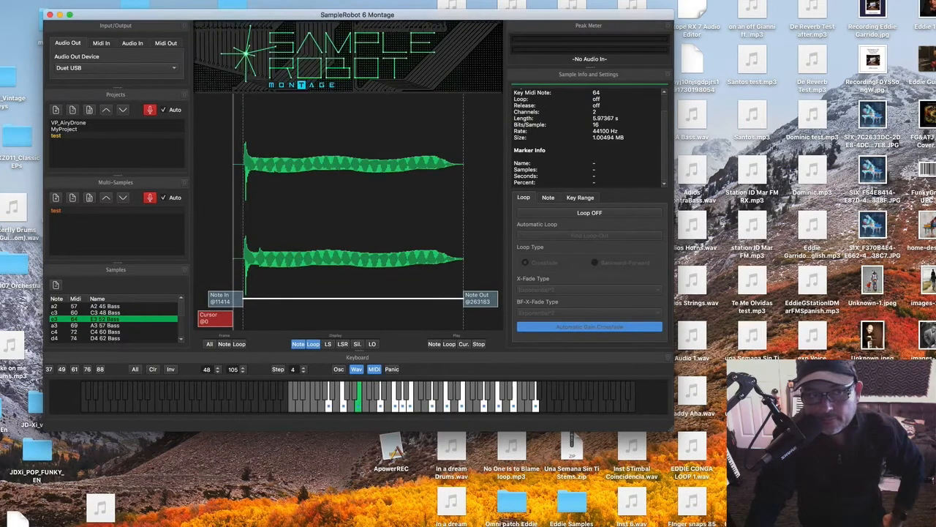
{"action": "left_click", "coordinate": [128, 0]}
- Start exporting the test project as Yamaha Montage (*.X7L) at 44.1 kHz, 16 bit, stereo, and cancel at the save dialog
{"action": "mouse_move", "coordinate": [78, 0]}
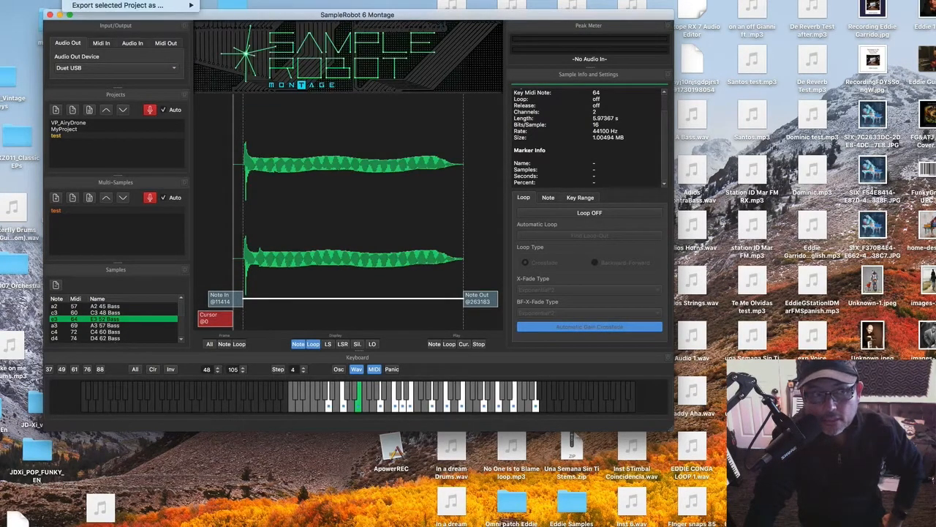
{"action": "left_click", "coordinate": [121, 8]}
{"action": "left_click", "coordinate": [78, 1]}
{"action": "mouse_move", "coordinate": [101, 5]}
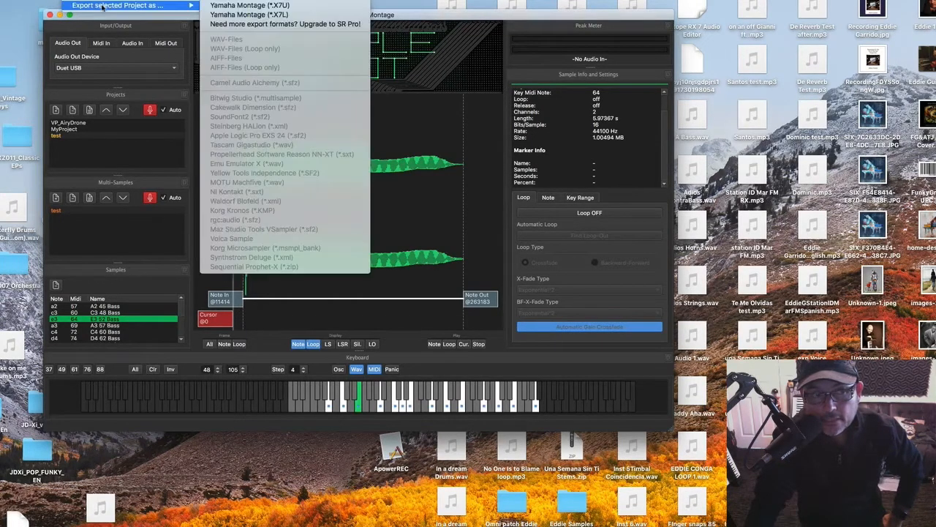
{"action": "left_click", "coordinate": [278, 15]}
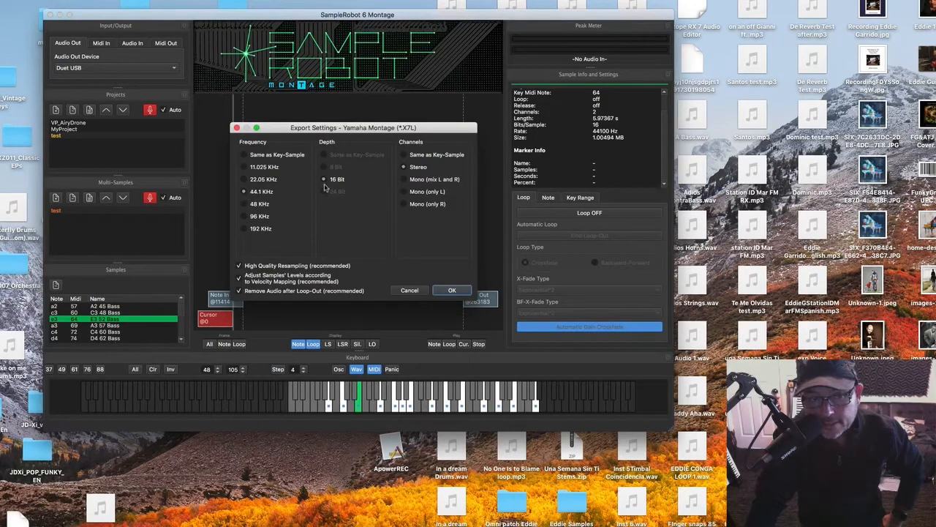
{"action": "left_click", "coordinate": [453, 291]}
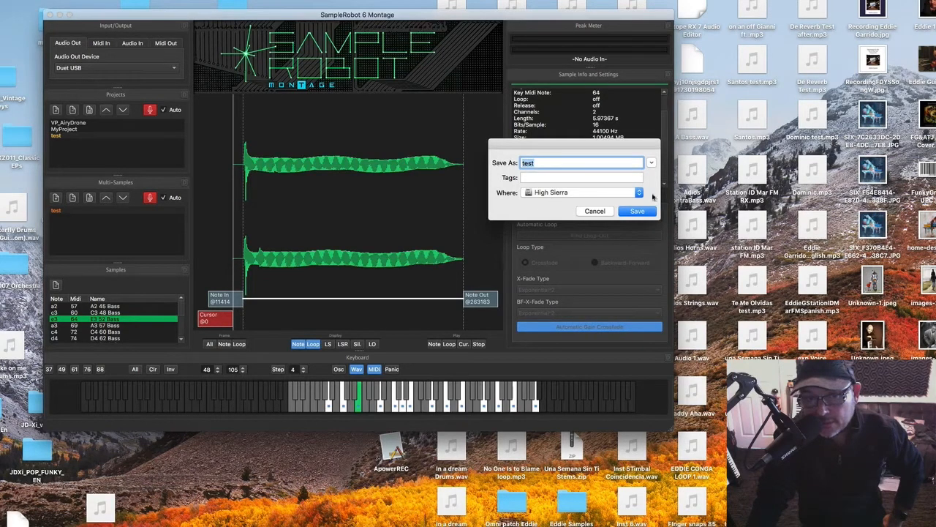
{"action": "left_click", "coordinate": [593, 211]}
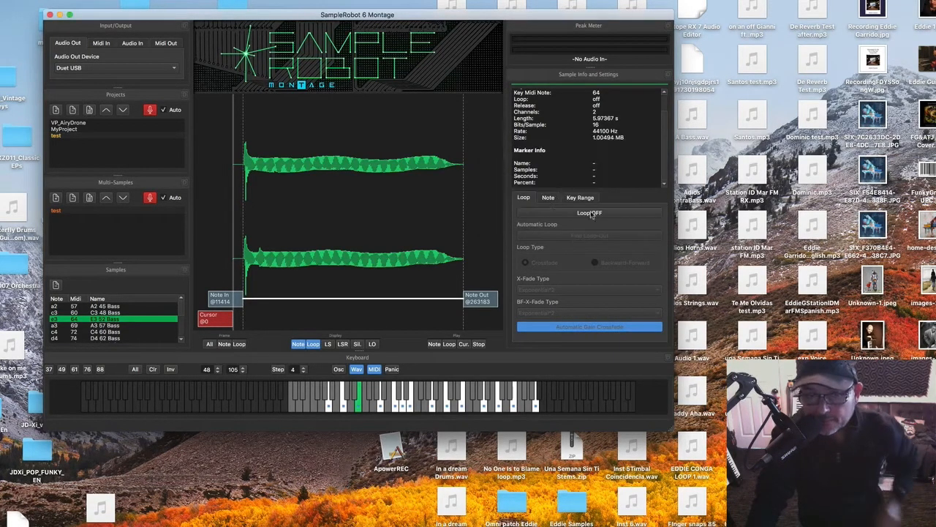
- Quit SampleRobot and open the home folder in Finder
{"action": "left_click", "coordinate": [50, 15]}
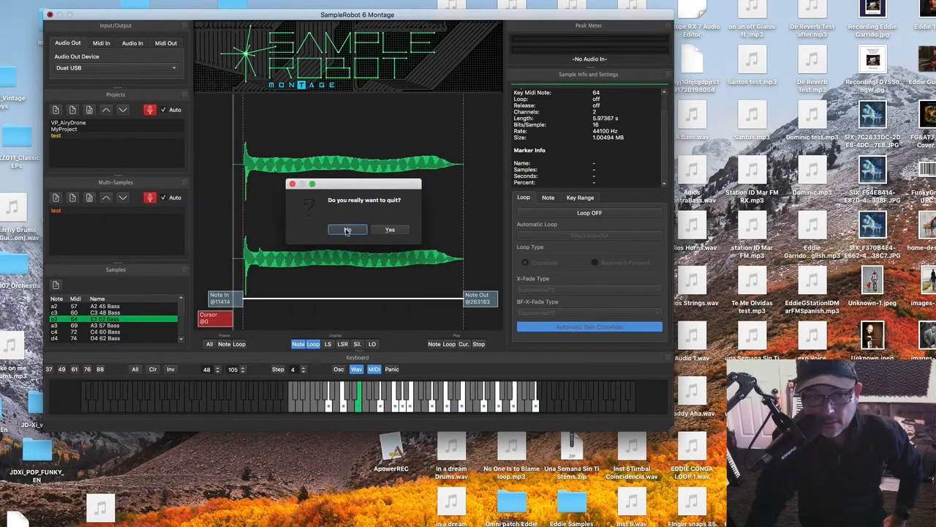
{"action": "left_click", "coordinate": [391, 230]}
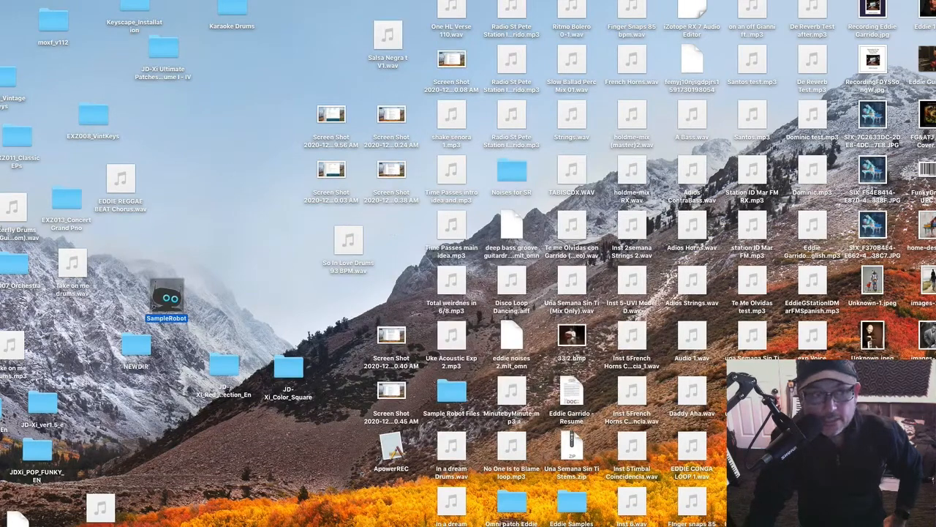
{"action": "left_click", "coordinate": [1, 28]}
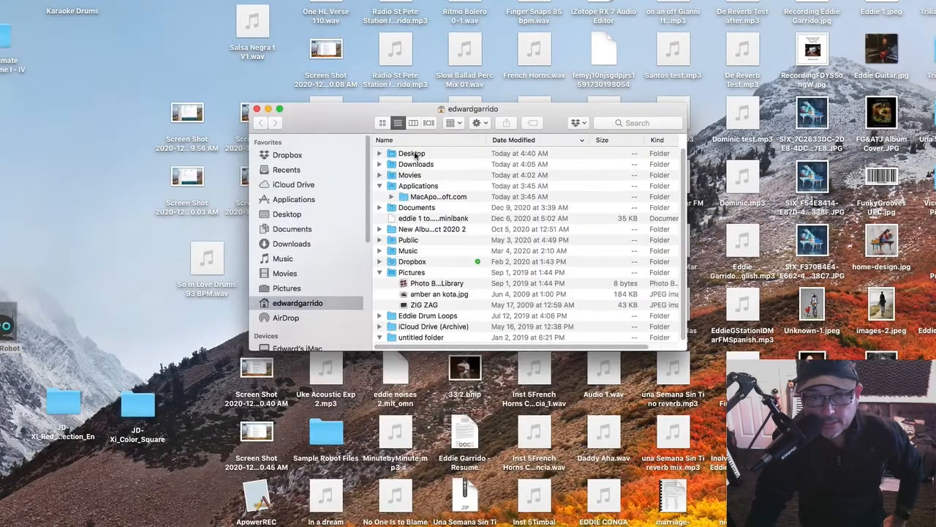
- Find the exported library Omni Patch Echos Guitar.X7L in the Omni patch folder on the Desktop, select it and close the Finder window
{"action": "double_click", "coordinate": [412, 153]}
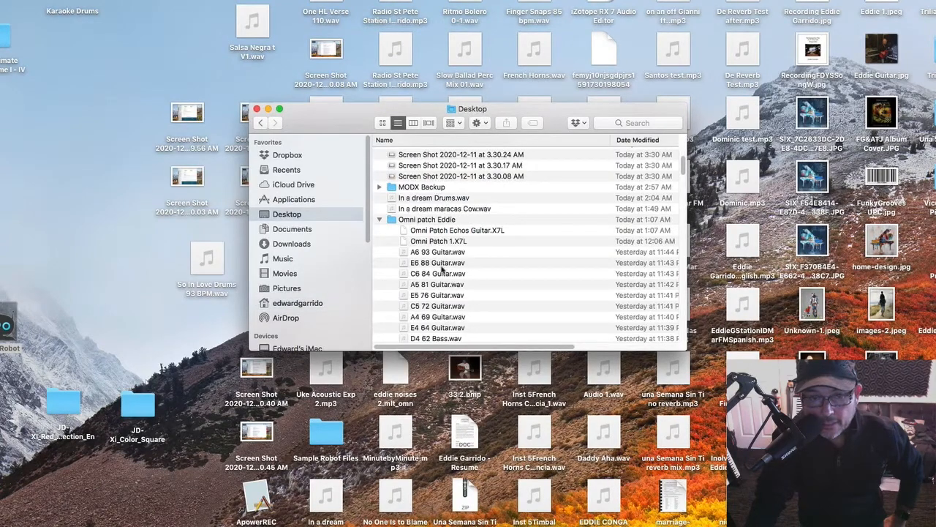
{"action": "scroll", "coordinate": [448, 278], "scroll_direction": "down", "scroll_amount": 2}
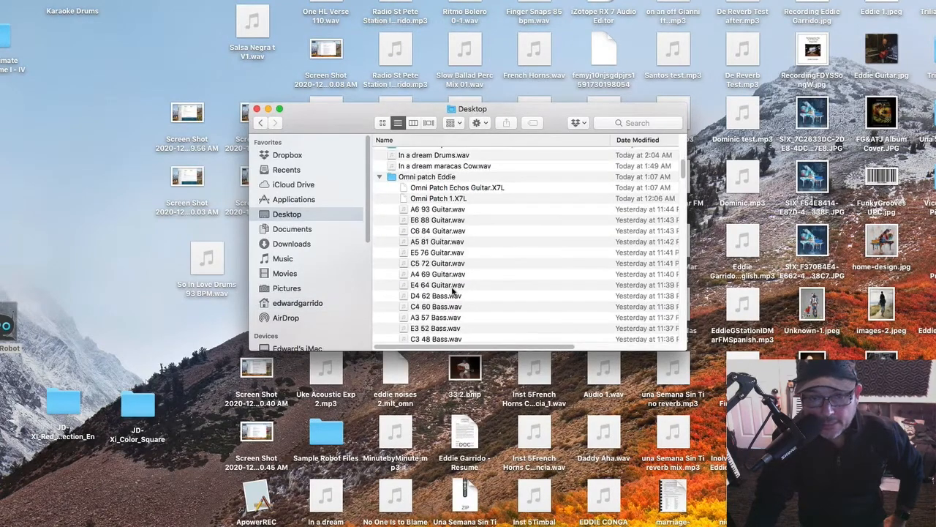
{"action": "left_click", "coordinate": [472, 189]}
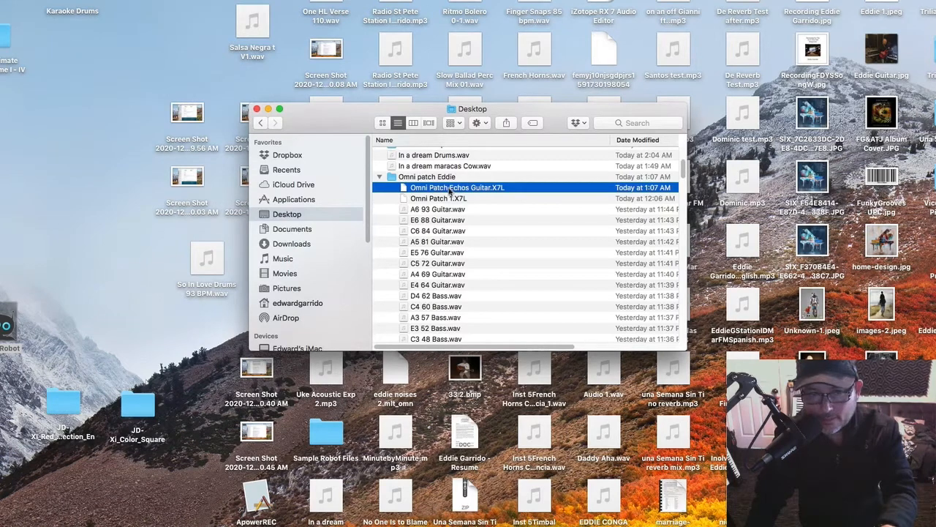
{"action": "mouse_move", "coordinate": [450, 189]}
{"action": "left_mouse_down"}
{"action": "mouse_move", "coordinate": [381, 233]}
{"action": "mouse_move", "coordinate": [366, 255]}
{"action": "mouse_move", "coordinate": [382, 214]}
{"action": "mouse_move", "coordinate": [410, 184]}
{"action": "mouse_move", "coordinate": [426, 177]}
{"action": "mouse_move", "coordinate": [441, 189]}
{"action": "left_mouse_up"}
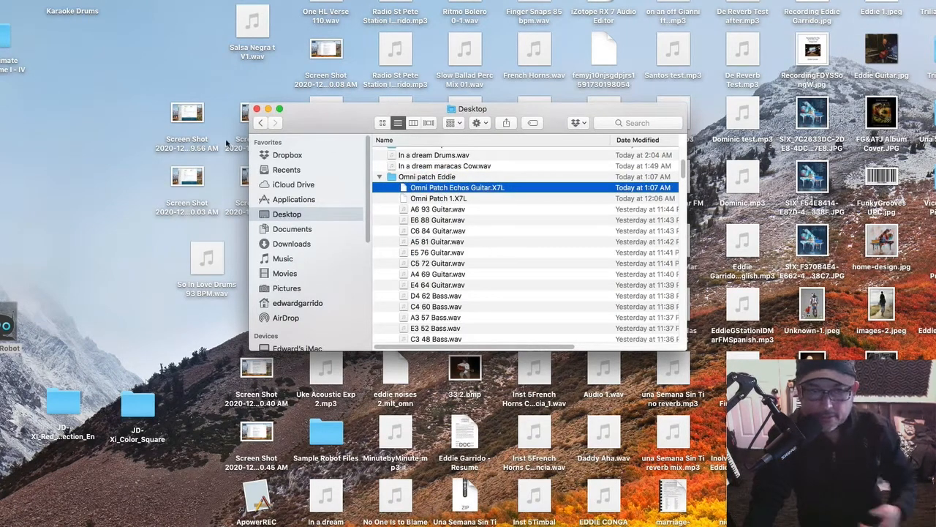
{"action": "left_click", "coordinate": [257, 109]}
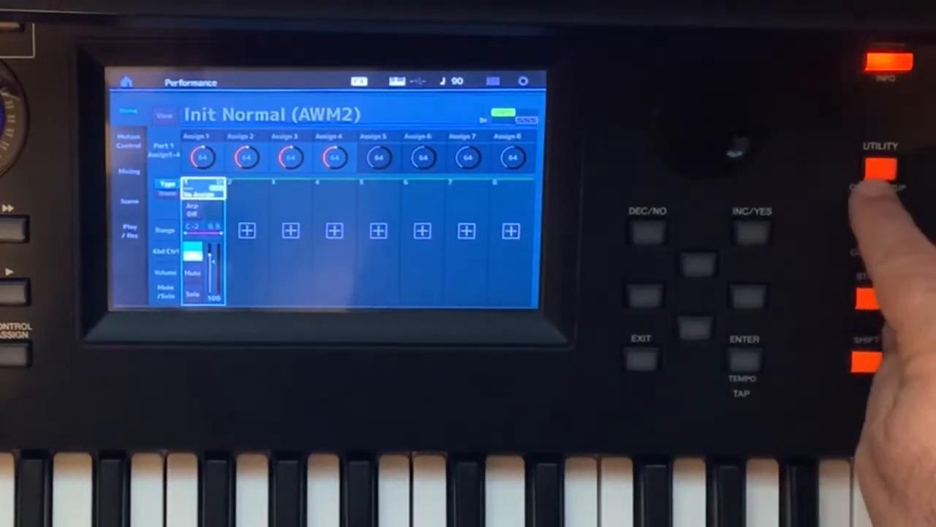
{"action": "left_click", "coordinate": [880, 167]}
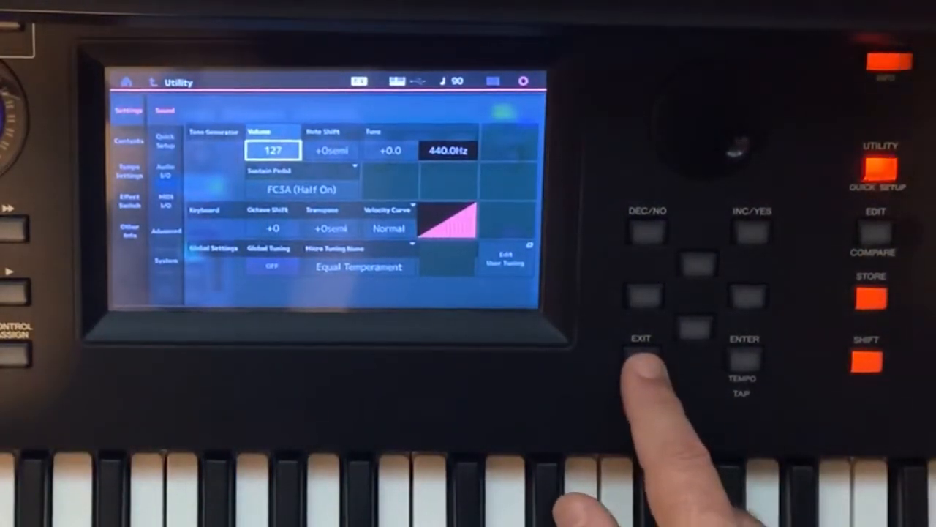
{"action": "left_click", "coordinate": [641, 354]}
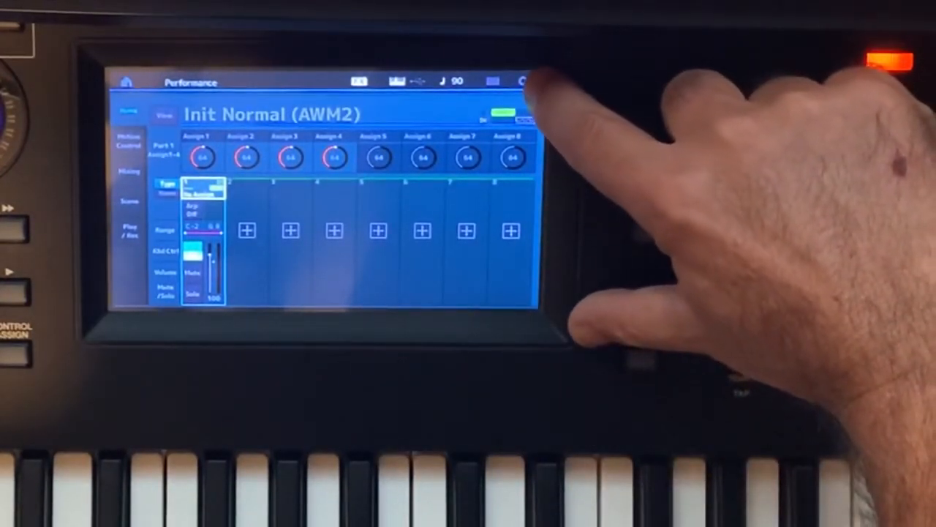
{"action": "left_click", "coordinate": [492, 81]}
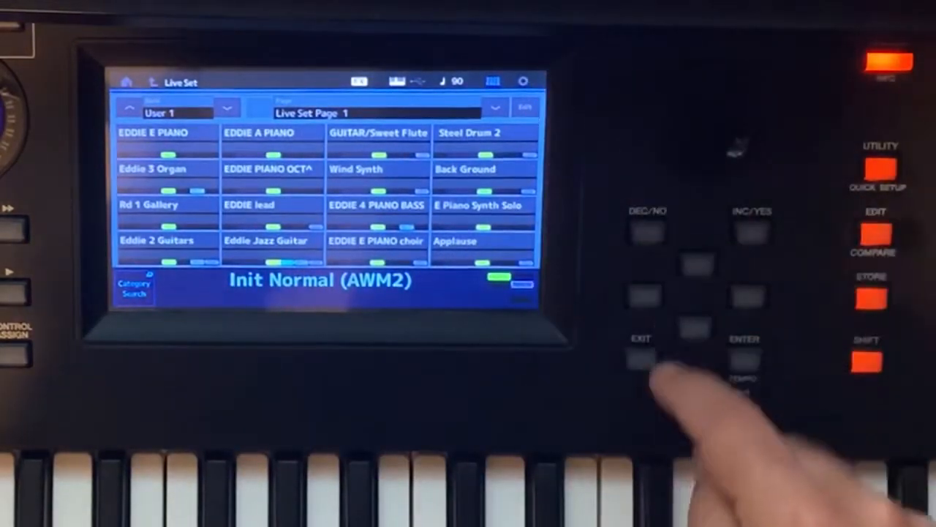
{"action": "left_click", "coordinate": [639, 357]}
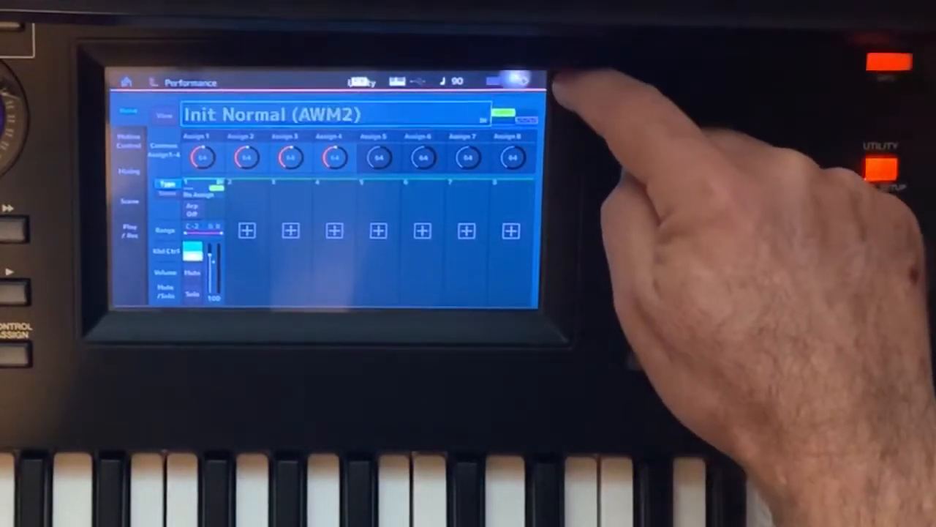
{"action": "left_click", "coordinate": [523, 81]}
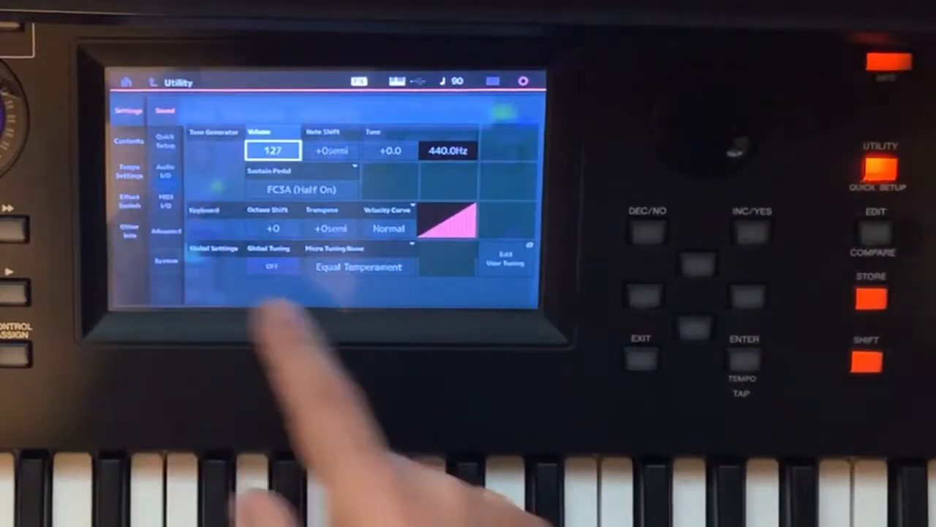
{"action": "left_click", "coordinate": [880, 169]}
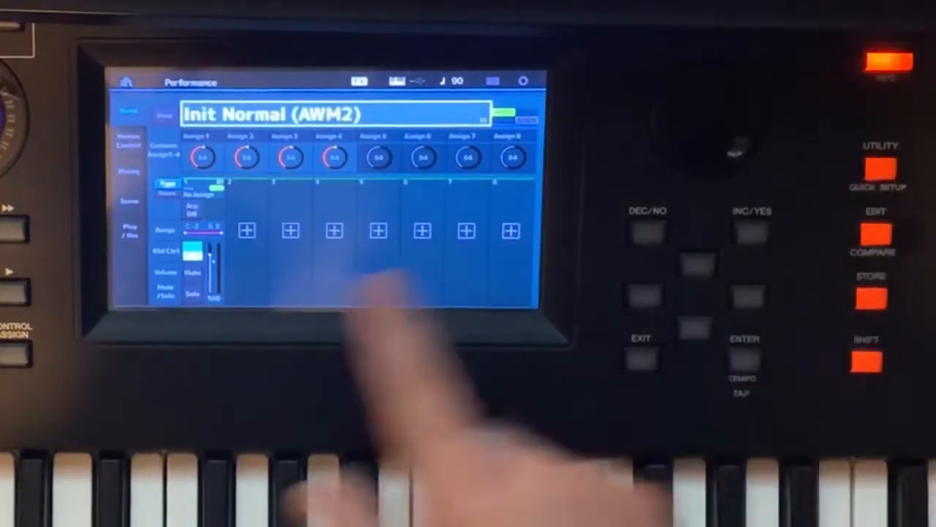
- Browse the library files available to load from the EASTFUN_usb1-1 USB drive in the synthesizer's Utility contents
{"action": "left_click", "coordinate": [880, 168]}
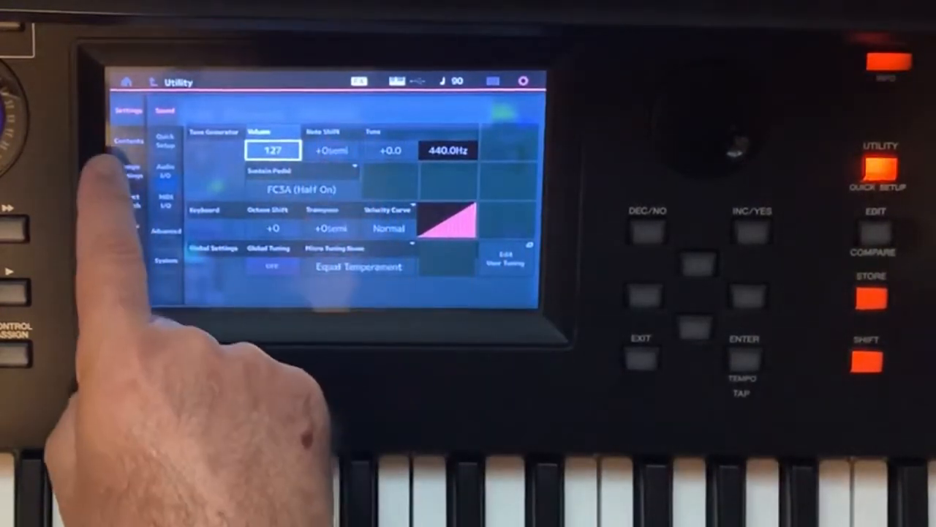
{"action": "left_click", "coordinate": [127, 139]}
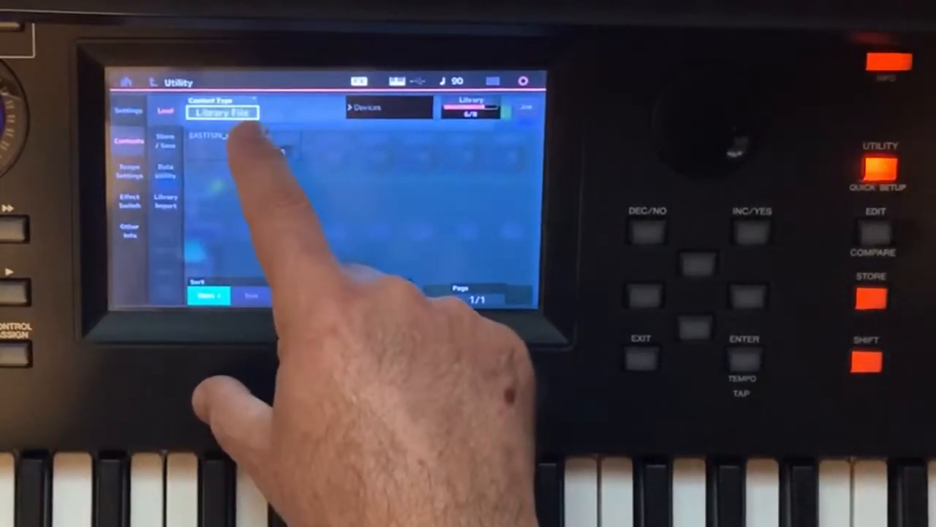
{"action": "left_click", "coordinate": [265, 111]}
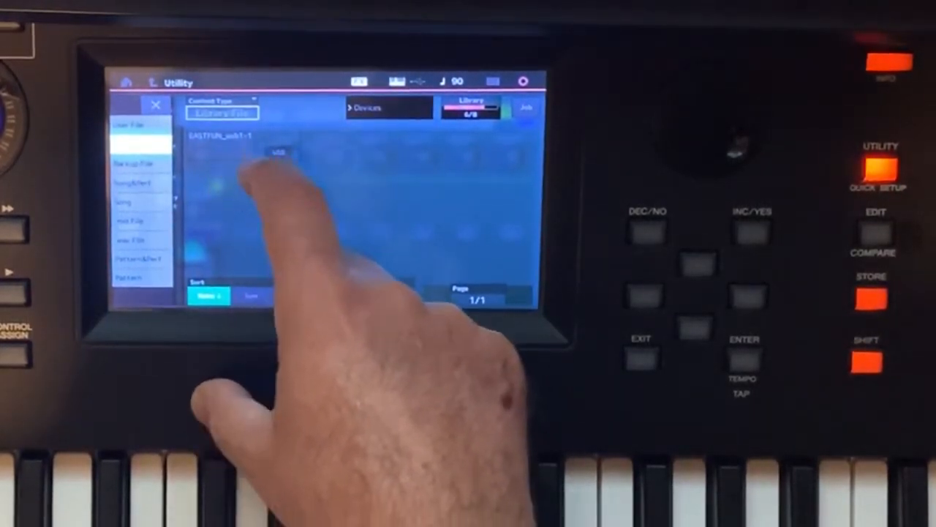
{"action": "left_click", "coordinate": [252, 172]}
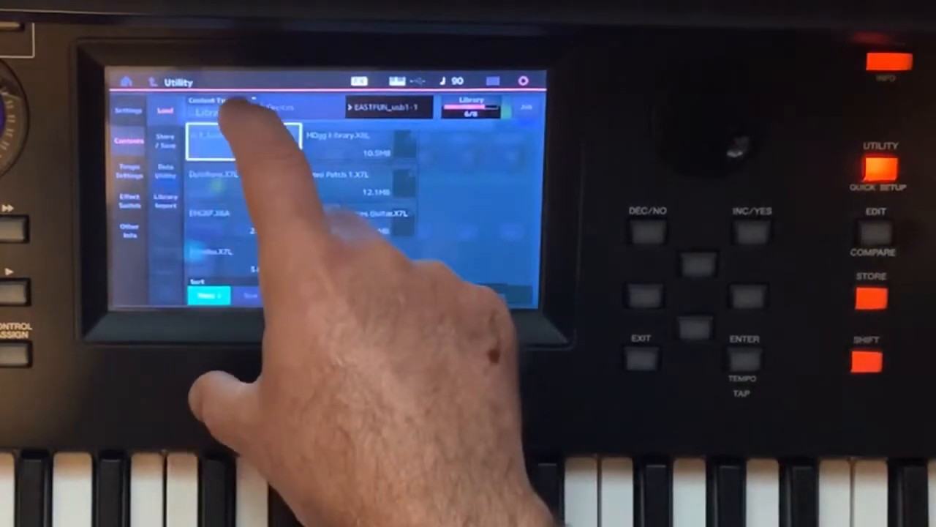
{"action": "left_click", "coordinate": [226, 111]}
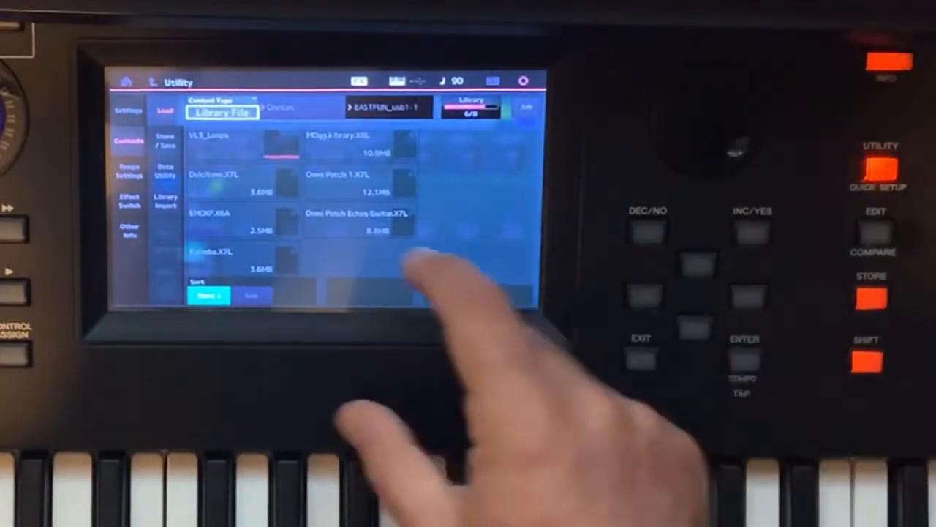
- Start loading Omni Patch Echos Guitar.X7L, cancel the overwrite, and return to the performance home screen
{"action": "left_click", "coordinate": [366, 219]}
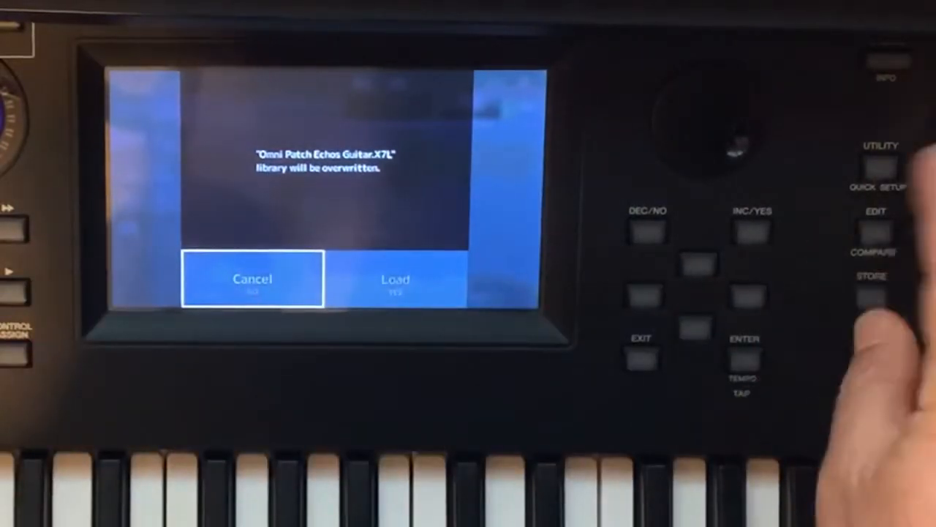
{"action": "left_click", "coordinate": [220, 296]}
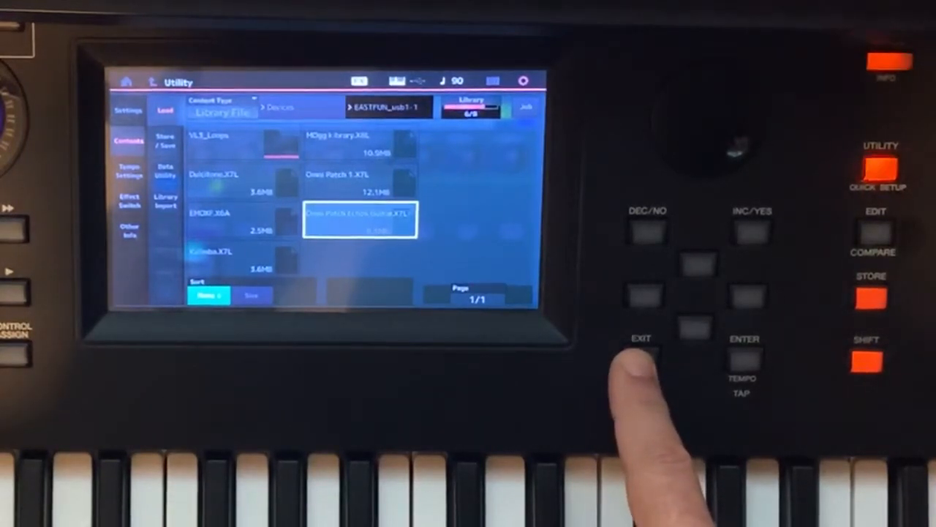
{"action": "left_click", "coordinate": [641, 357]}
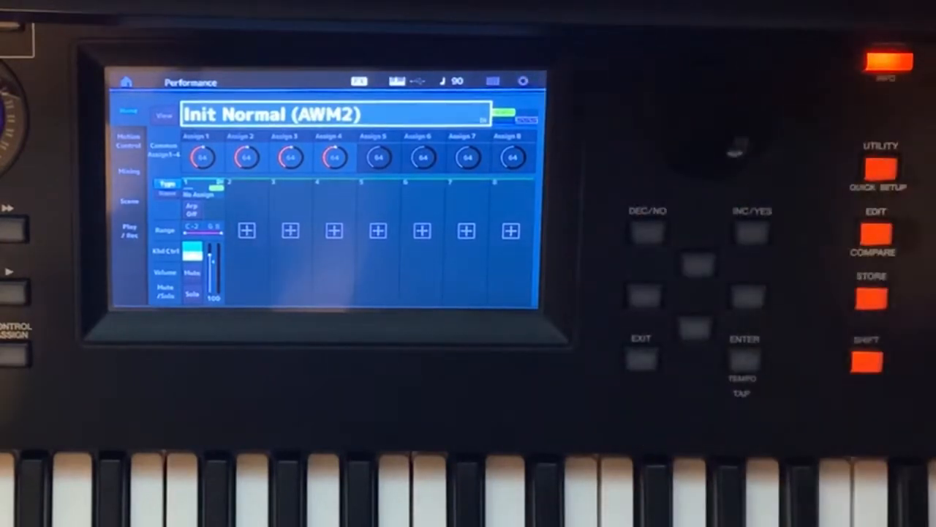
- Search the performances by name for omni and load Omni Patch Echos Gu
{"action": "left_click", "coordinate": [930, 410]}
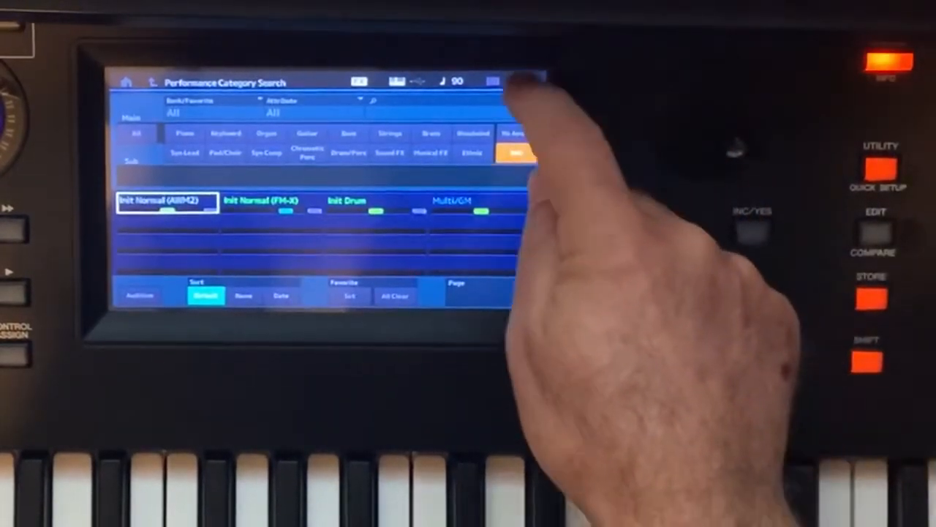
{"action": "left_click", "coordinate": [438, 105]}
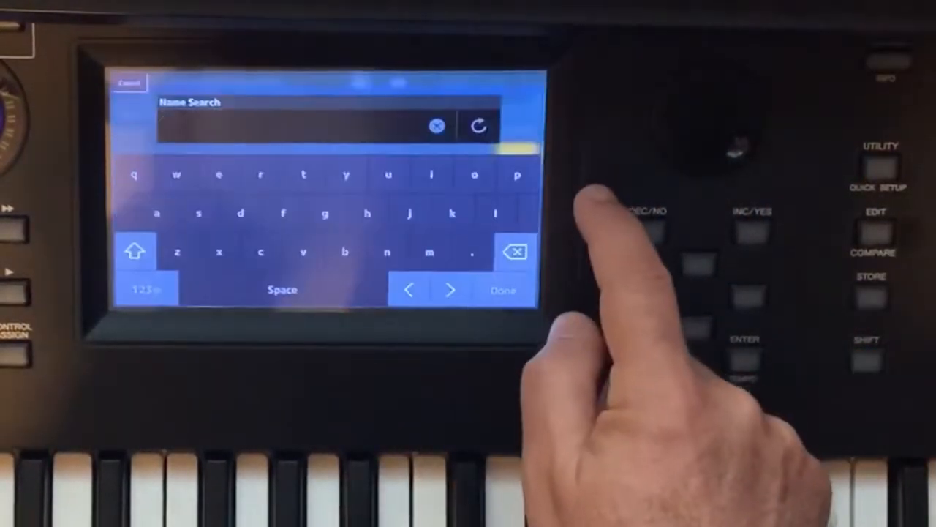
{"action": "type", "text": "omni"}
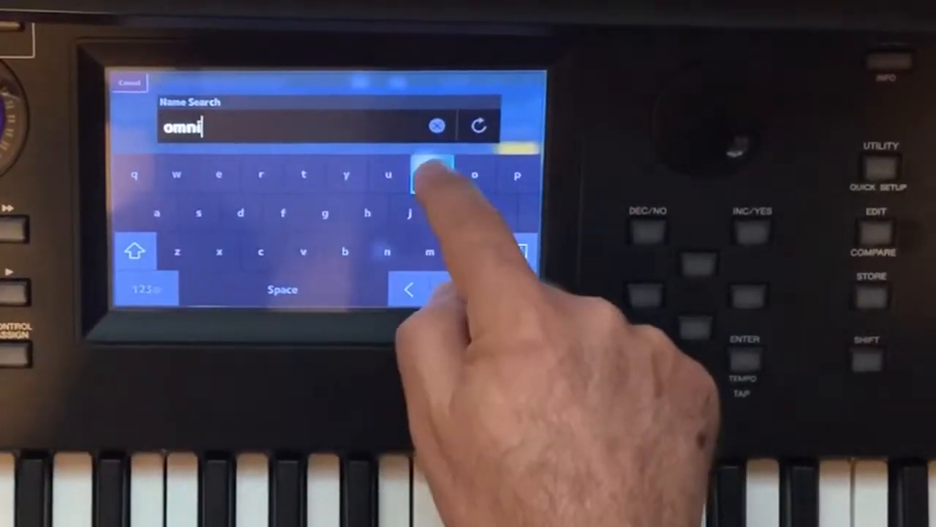
{"action": "left_click", "coordinate": [503, 290]}
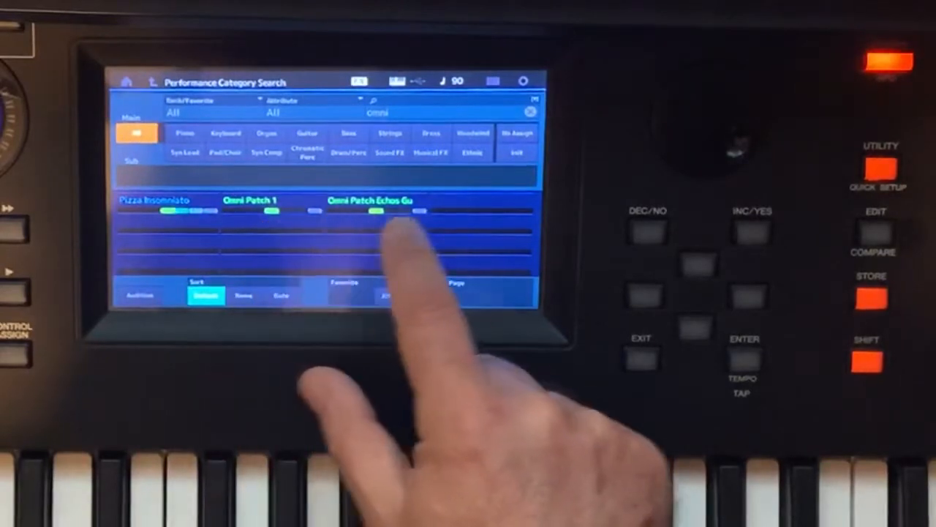
{"action": "left_click", "coordinate": [377, 202]}
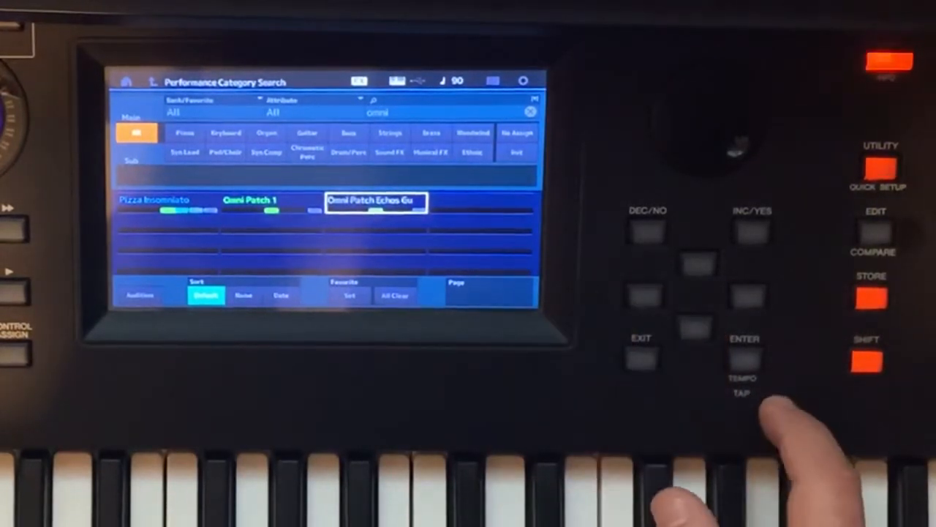
{"action": "key", "text": "Return"}
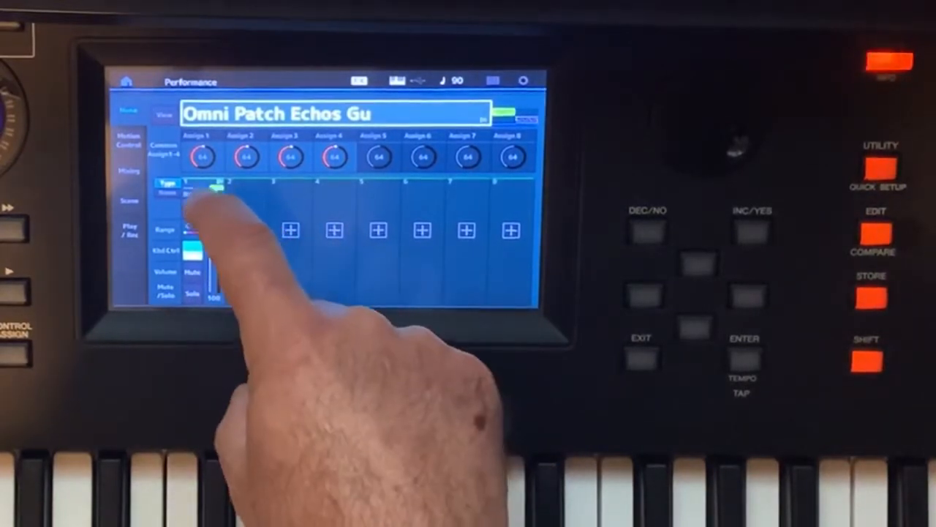
- Edit Part 1's effect routing and set insert effect A to the Delay type Tempo Delay Stereo
{"action": "left_click", "coordinate": [218, 188]}
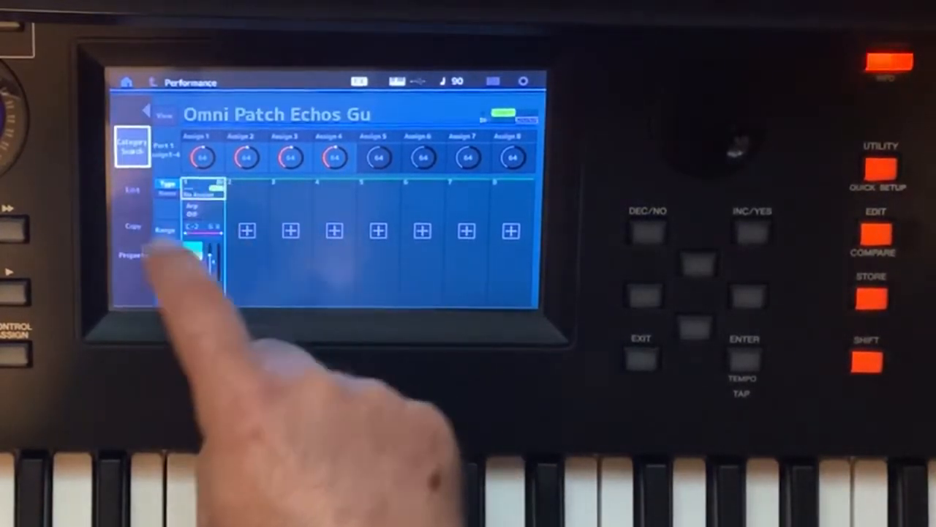
{"action": "left_click", "coordinate": [128, 188]}
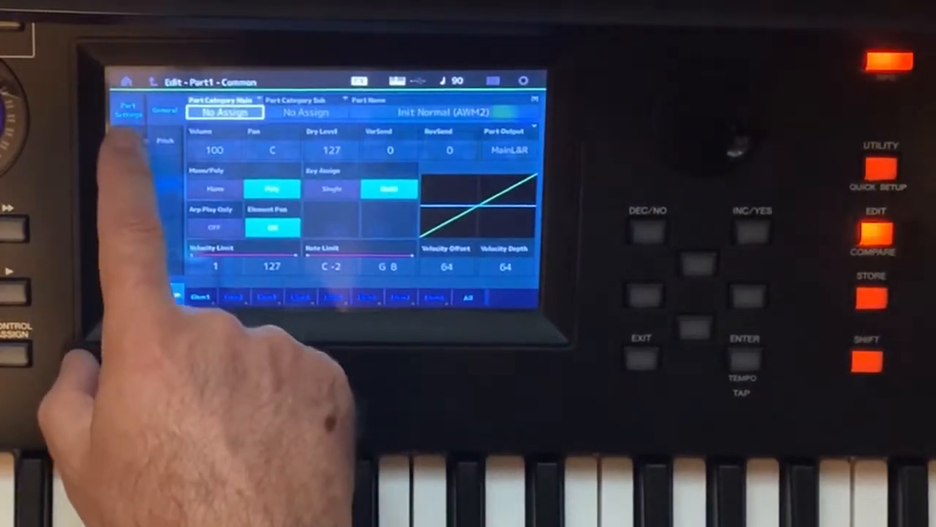
{"action": "left_click", "coordinate": [131, 141]}
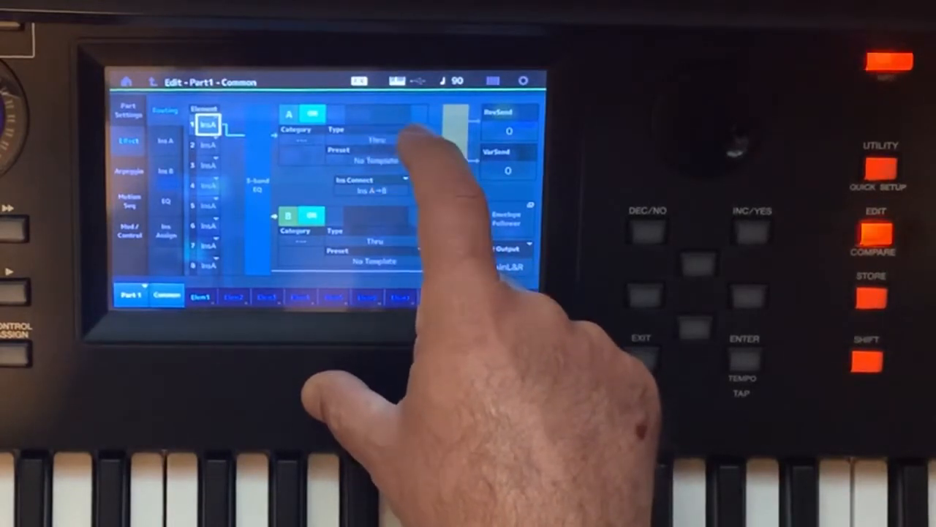
{"action": "left_click", "coordinate": [410, 132]}
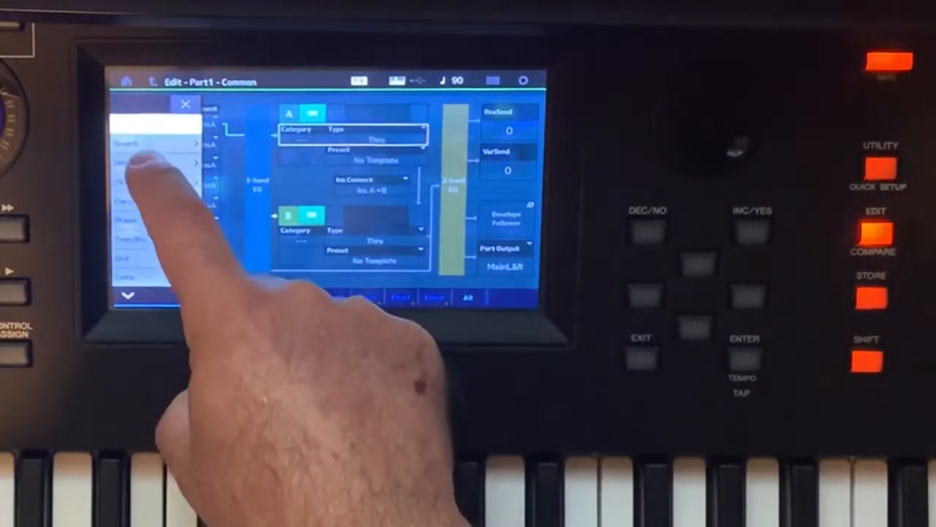
{"action": "left_click", "coordinate": [154, 162]}
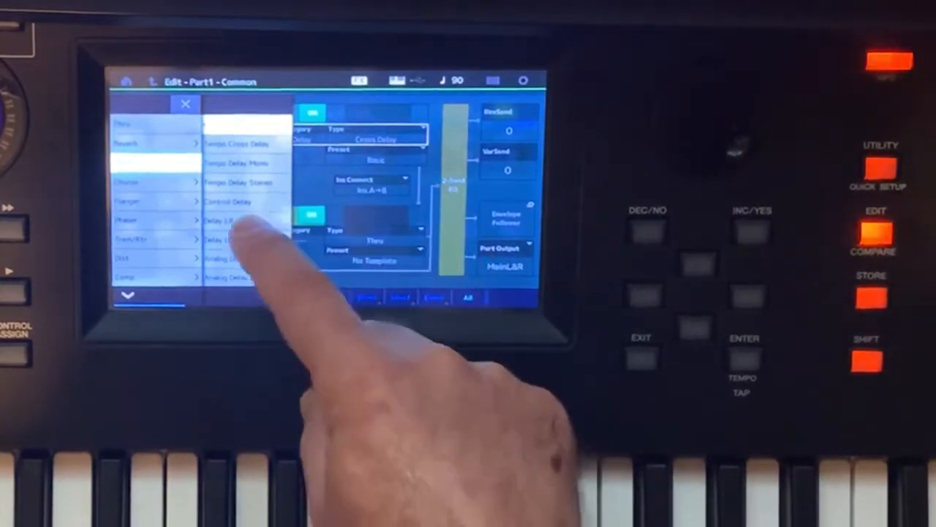
{"action": "left_click", "coordinate": [243, 181]}
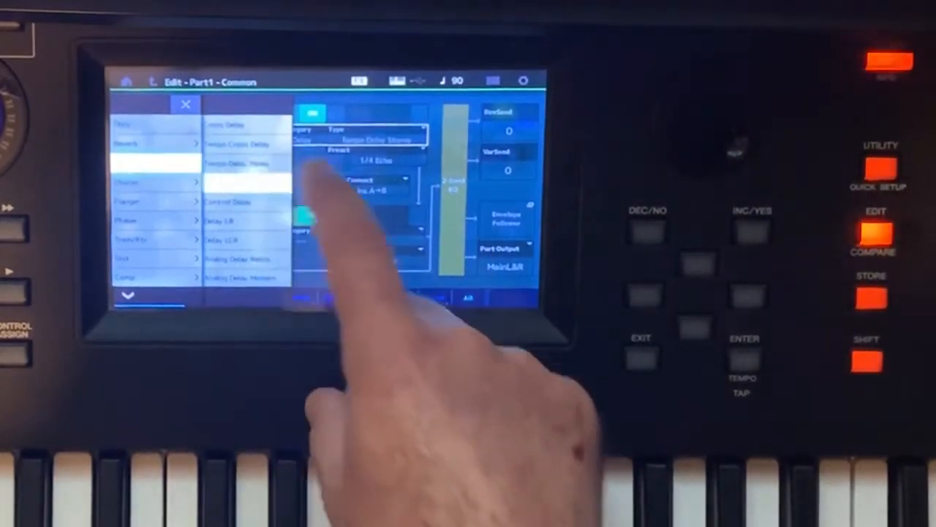
{"action": "left_click", "coordinate": [185, 105]}
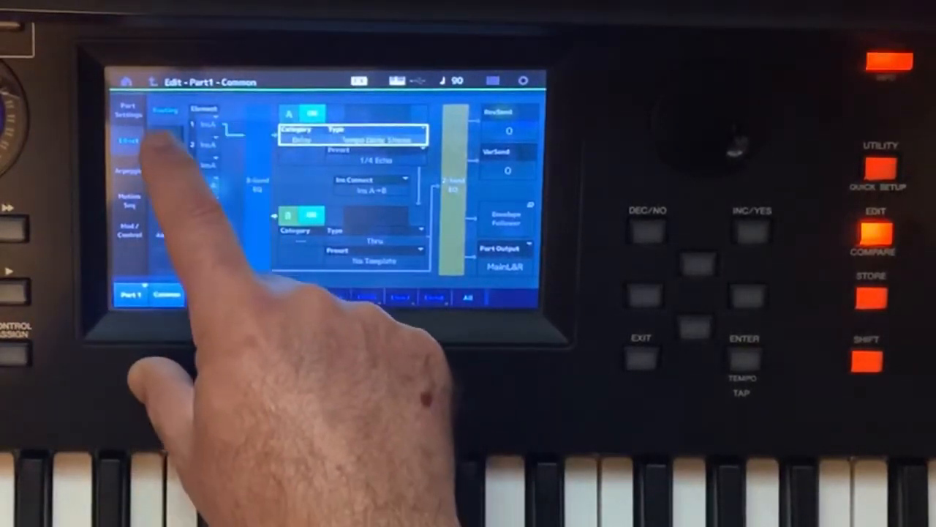
- Set the Dry/Wet balance of Part 1's insert effect A to D48>W
{"action": "left_click", "coordinate": [162, 139]}
{"action": "left_click", "coordinate": [510, 149]}
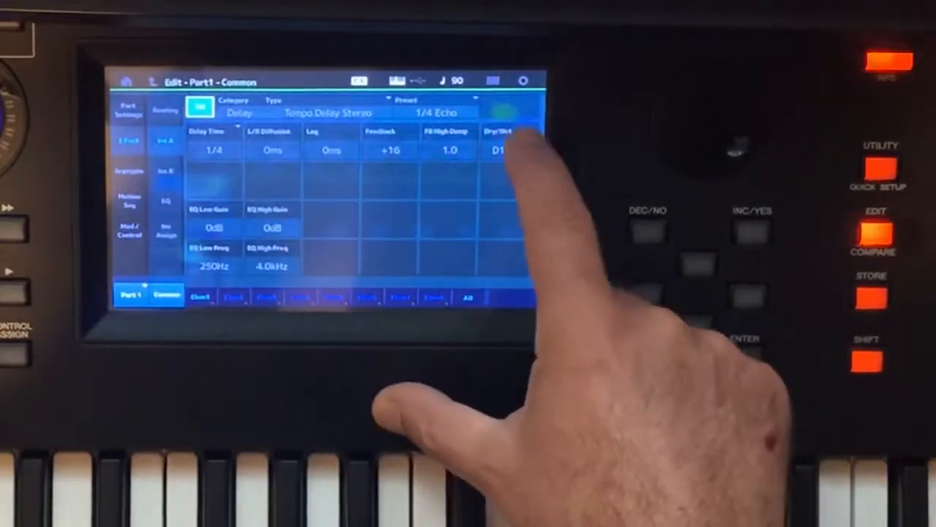
{"action": "scroll", "coordinate": [721, 128], "scroll_direction": "down", "scroll_amount": 14}
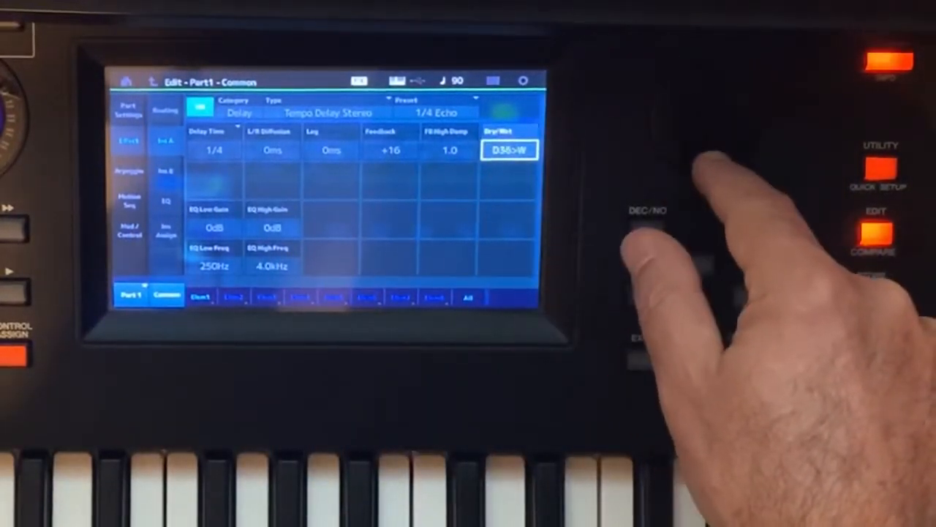
{"action": "scroll", "coordinate": [738, 136], "scroll_direction": "down", "scroll_amount": 8}
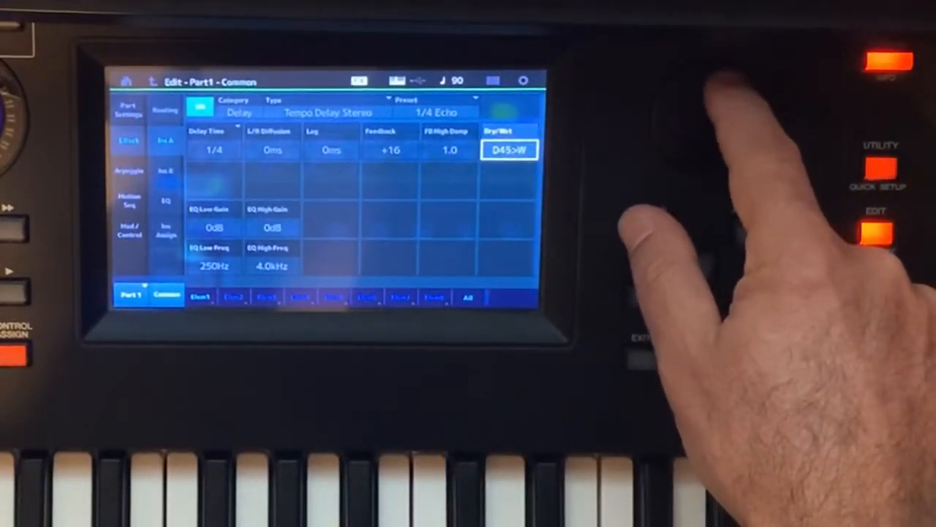
{"action": "scroll", "coordinate": [710, 117], "scroll_direction": "down", "scroll_amount": 3}
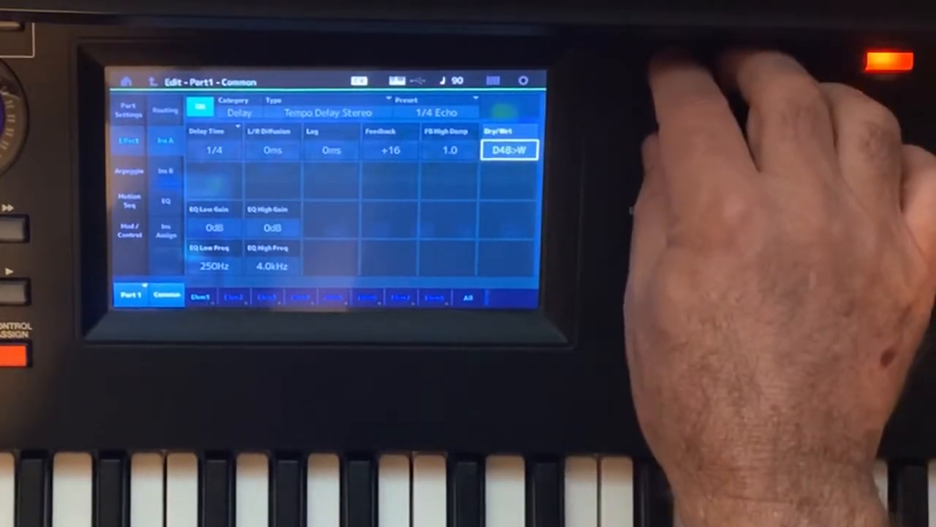
{"action": "scroll", "coordinate": [720, 117], "scroll_direction": "down", "scroll_amount": 1}
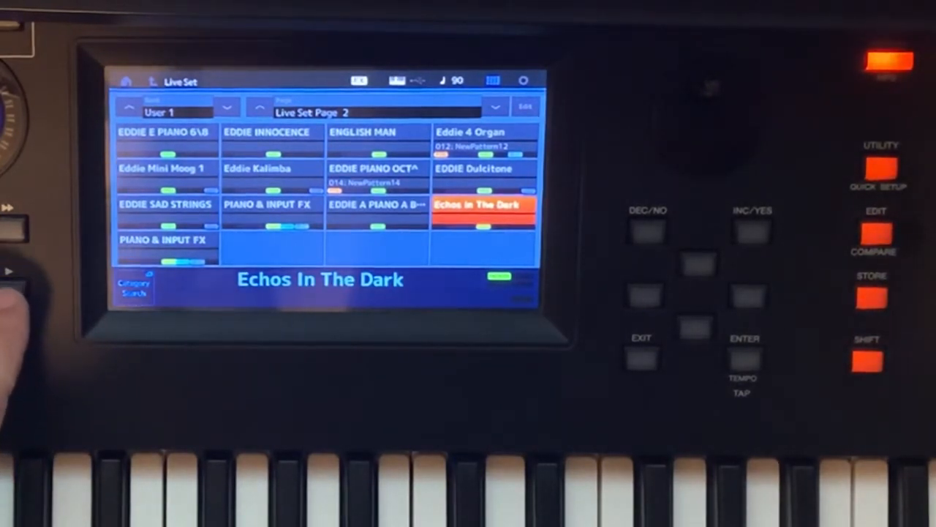
- Play back NewPattern16 of the Echos In The Dark performance
{"action": "left_click", "coordinate": [10, 292]}
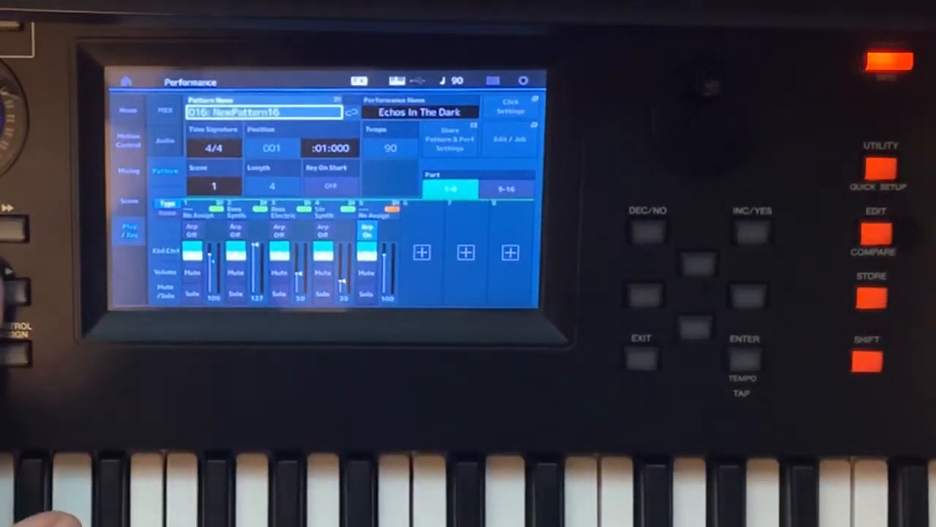
{"action": "left_click", "coordinate": [11, 292]}
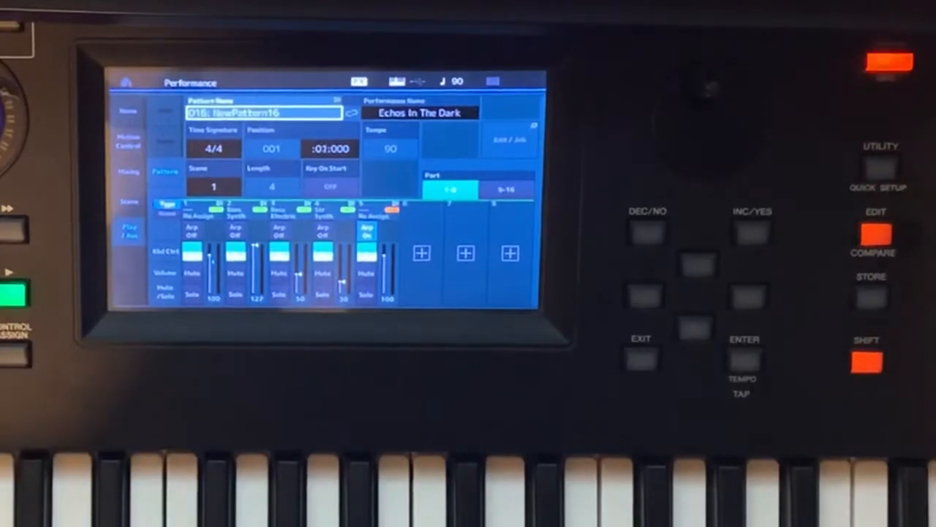